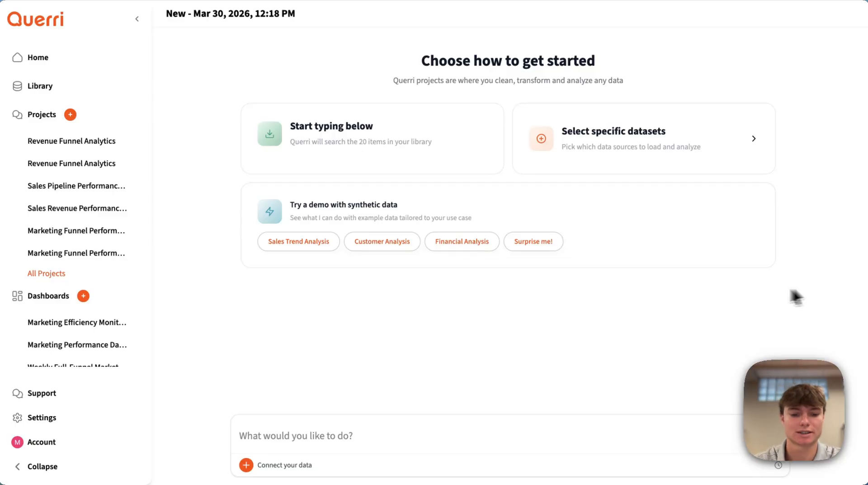
Load the HubSpot deals, sales engagement, BigQuery product usage, HubSpot leads, QuickBooks billing and quota targets CSV files from the library into the new project.
{"action": "left_click", "coordinate": [246, 465]}
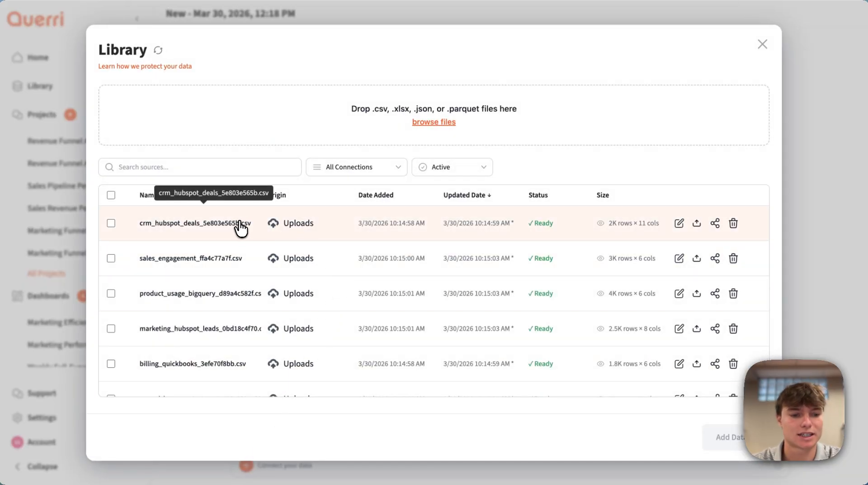
{"action": "left_click", "coordinate": [236, 226]}
{"action": "left_click", "coordinate": [221, 271]}
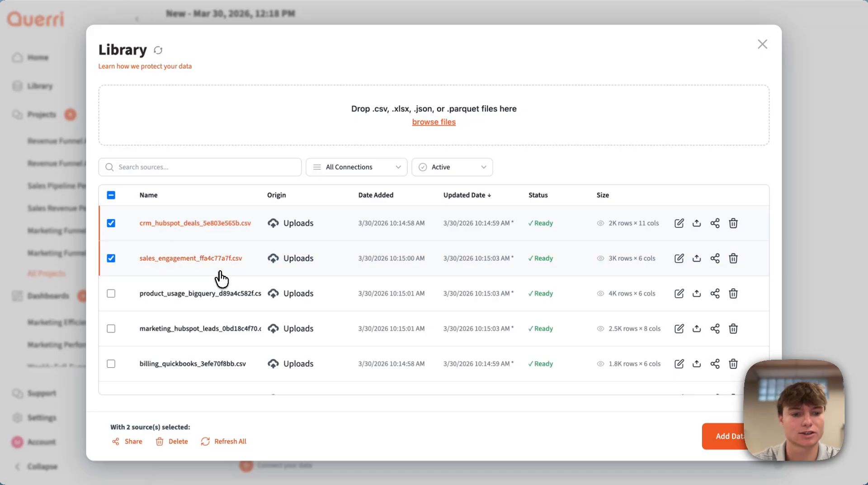
{"action": "left_click", "coordinate": [226, 292]}
{"action": "scroll", "coordinate": [227, 294], "scroll_direction": "down", "scroll_amount": 2}
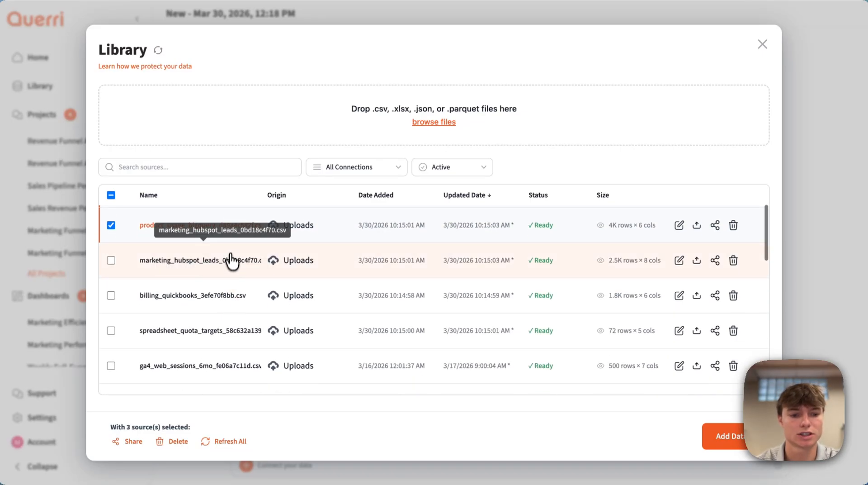
{"action": "left_click", "coordinate": [233, 274]}
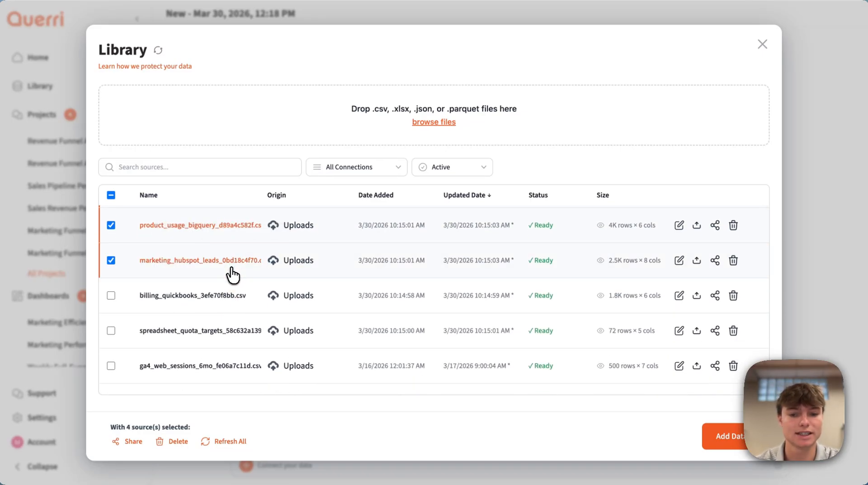
{"action": "left_click", "coordinate": [231, 304]}
{"action": "scroll", "coordinate": [233, 304], "scroll_direction": "down", "scroll_amount": 1}
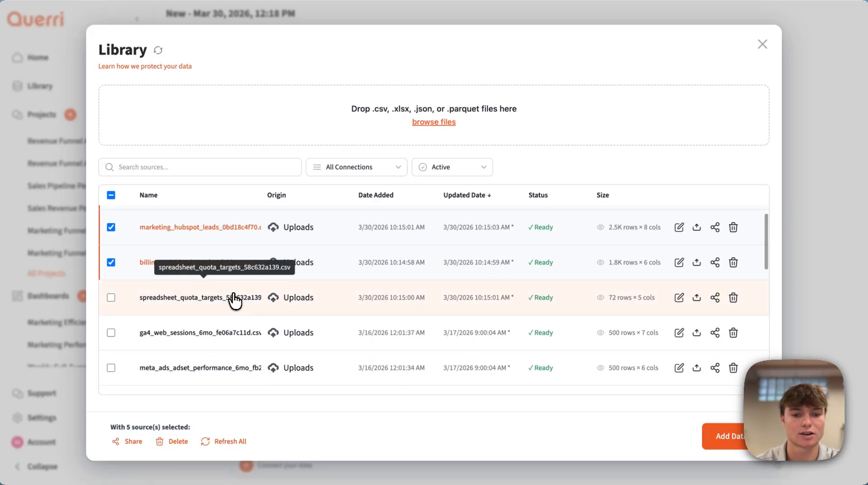
{"action": "left_click", "coordinate": [233, 300]}
{"action": "left_click", "coordinate": [722, 436]}
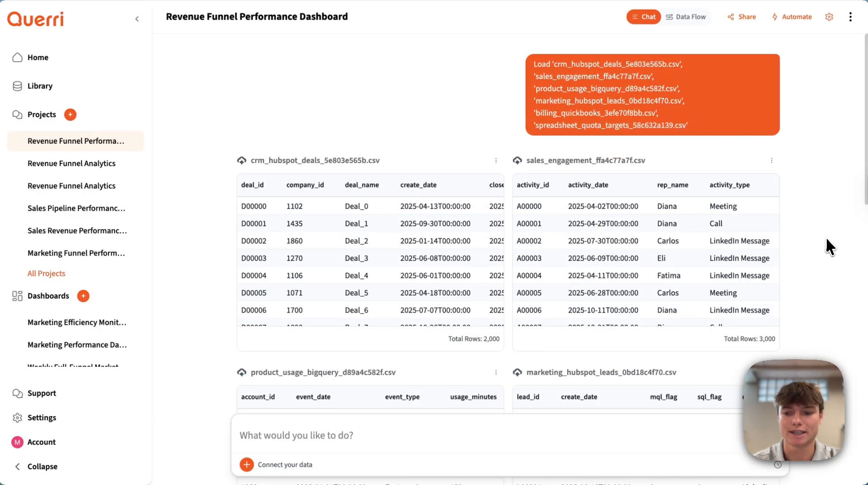
Submit the prompt "create a q5 2025 dataset with unique deals only (no duplicates) filtered to deals that closed in q4, with each reps quarterly quota".
{"action": "scroll", "coordinate": [826, 237], "scroll_direction": "down", "scroll_amount": 15}
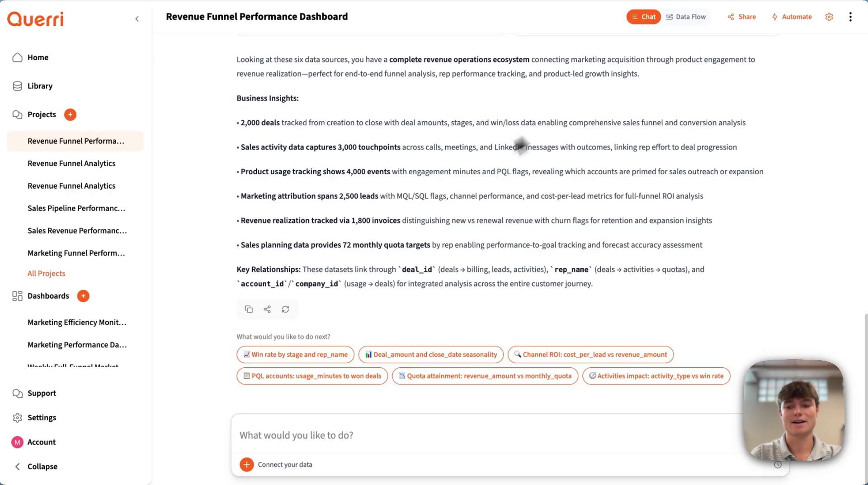
{"action": "left_click", "coordinate": [374, 435]}
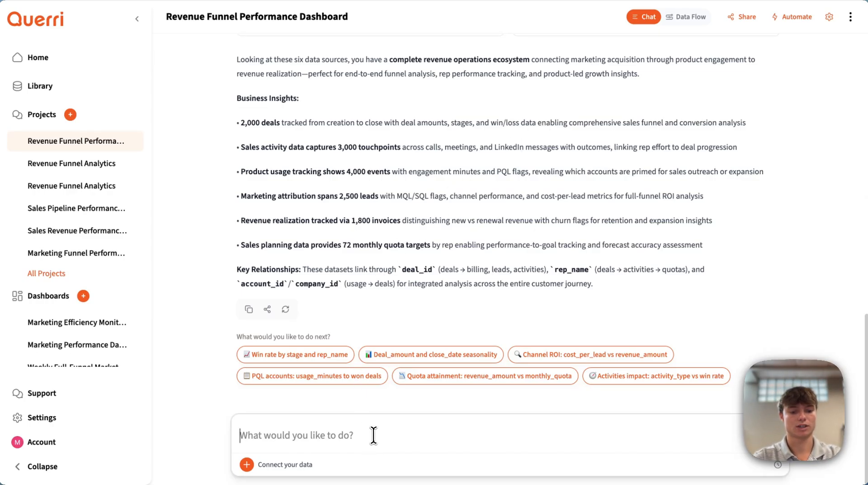
{"action": "type", "text": "create a q5 "}
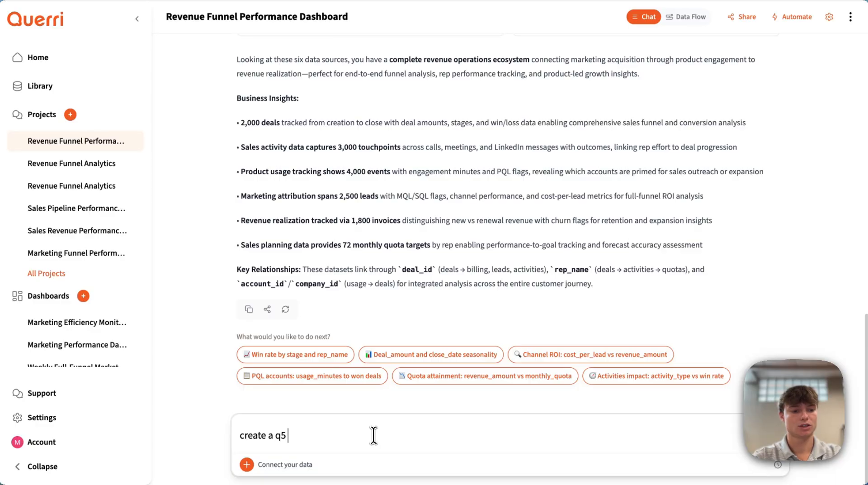
{"action": "type", "text": "2025 dataset"}
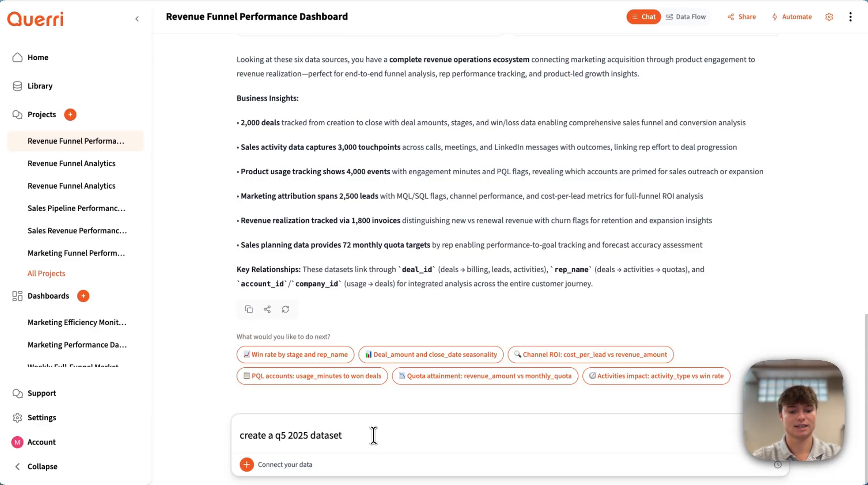
{"action": "type", "text": " with unique deals"}
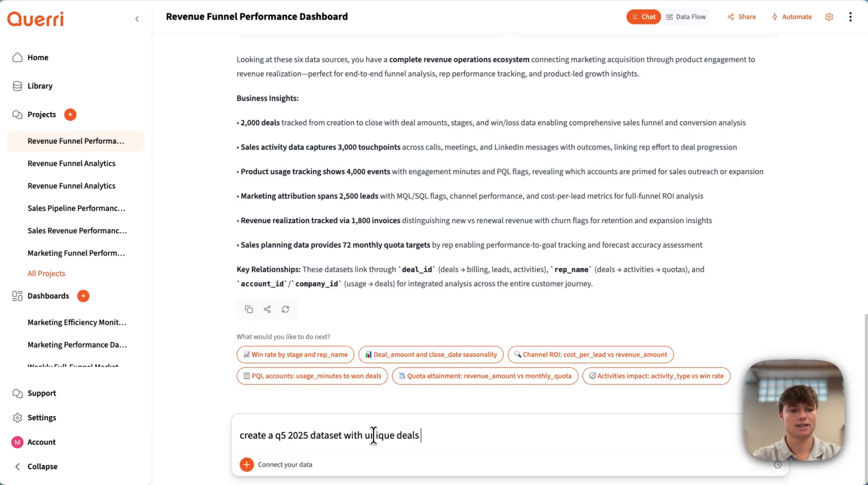
{"action": "type", "text": " only (no dup"}
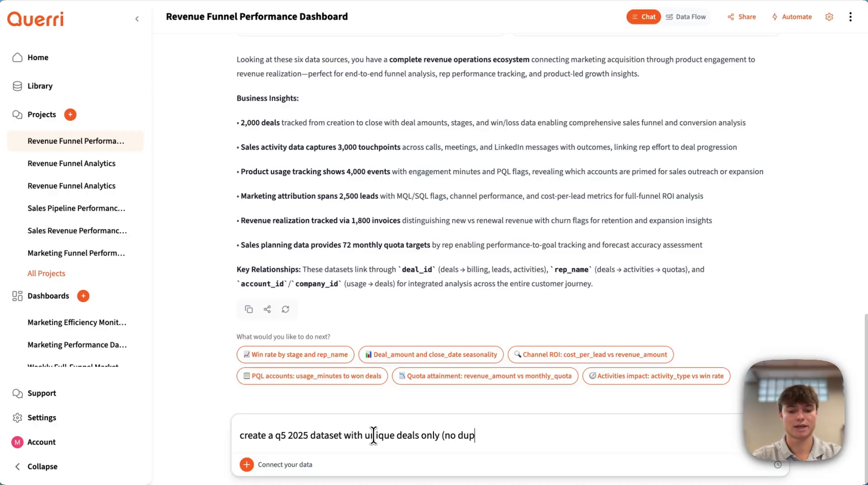
{"action": "type", "text": "licates)"}
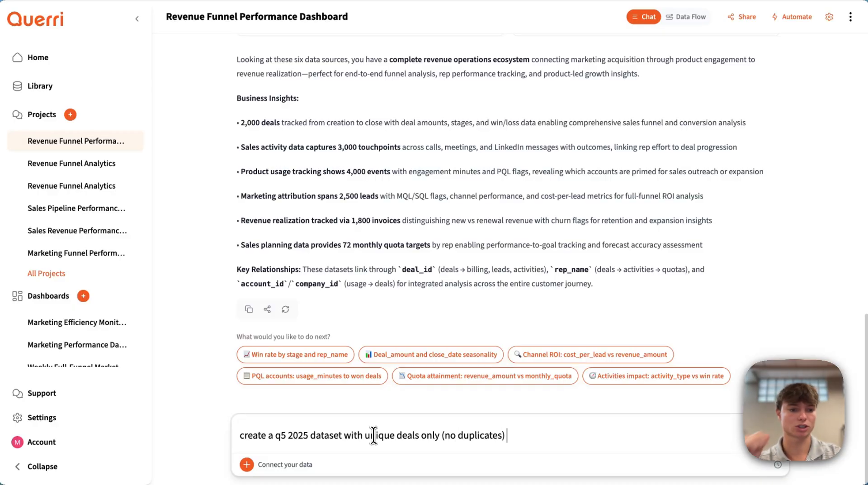
{"action": "type", "text": " filtere"}
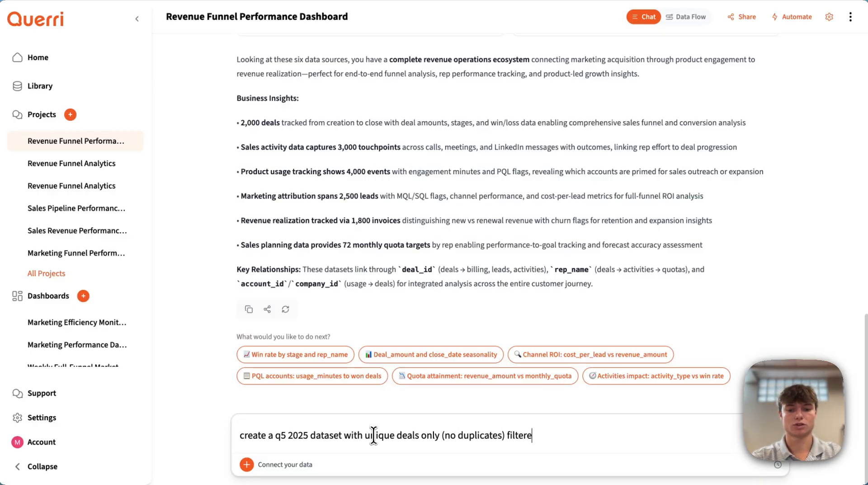
{"action": "type", "text": "d to deals that ck"}
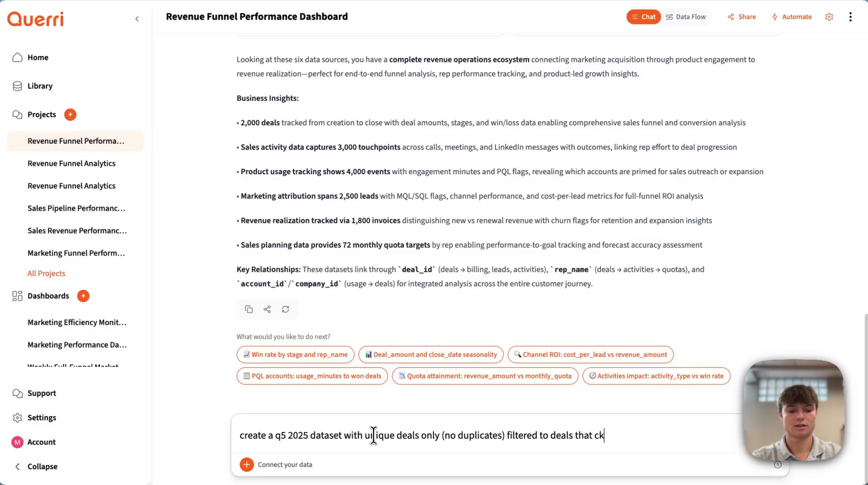
{"action": "key", "text": "BackSpace"}
{"action": "type", "text": "losed in q"}
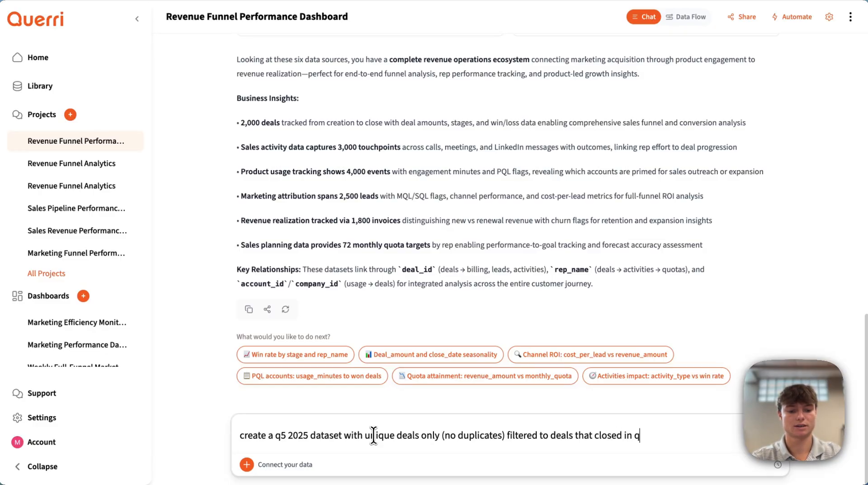
{"action": "type", "text": "4 , with each reps"}
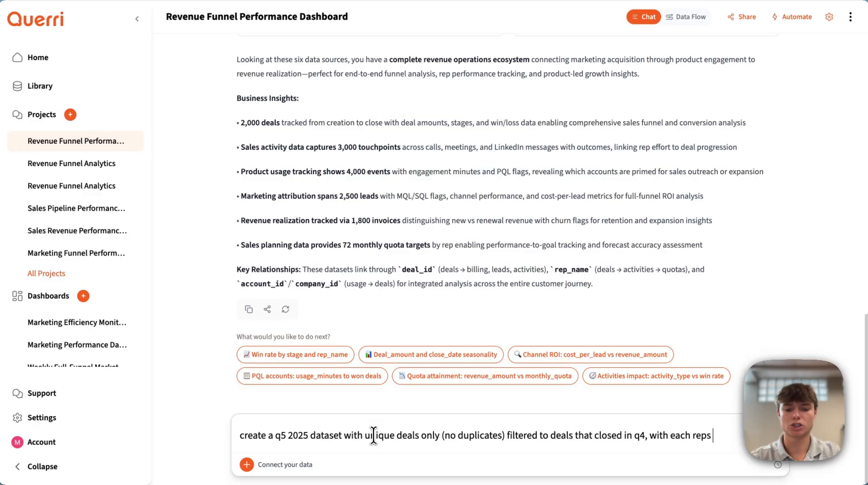
{"action": "type", "text": " quarter"}
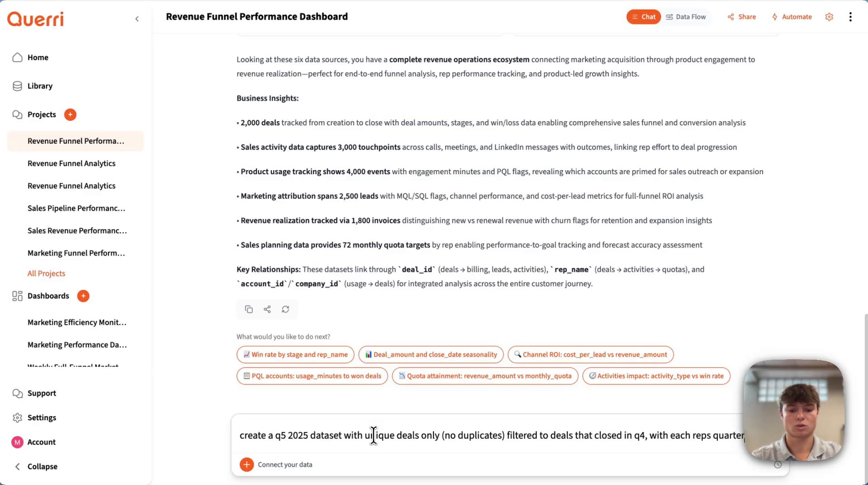
{"action": "type", "text": "ly quota"}
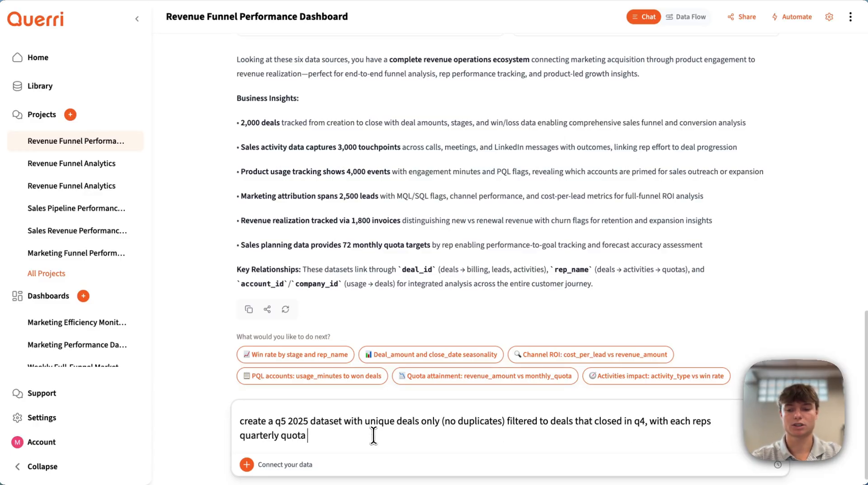
{"action": "key", "text": "Return"}
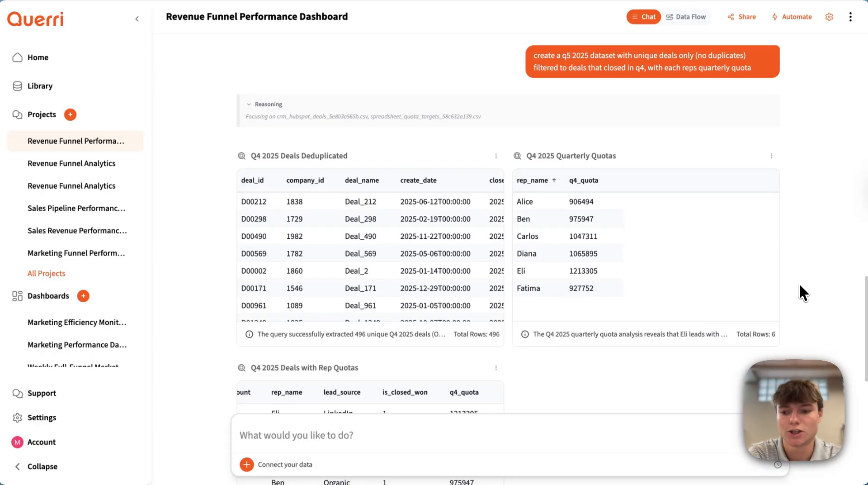
Examine the written summary and the tables of deduplicated Q4 2025 deals, quarterly quotas, and deals with rep quotas.
{"action": "scroll", "coordinate": [800, 285], "scroll_direction": "down", "scroll_amount": 10}
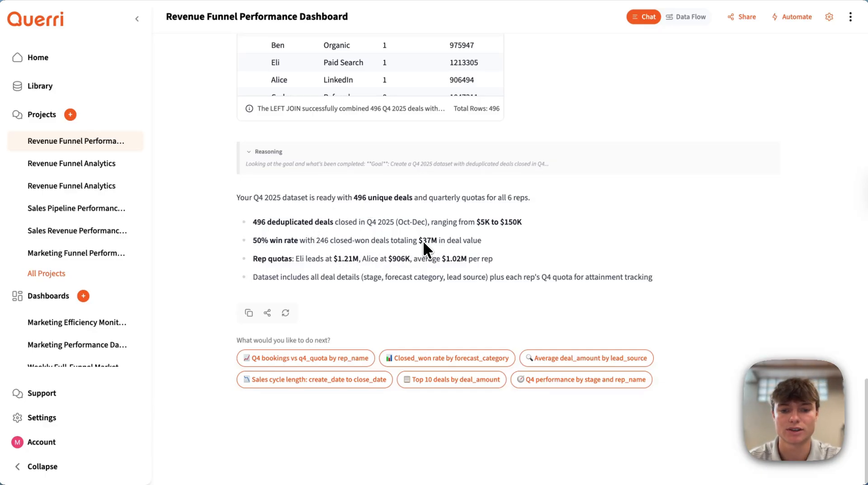
{"action": "scroll", "coordinate": [646, 131], "scroll_direction": "up", "scroll_amount": 3}
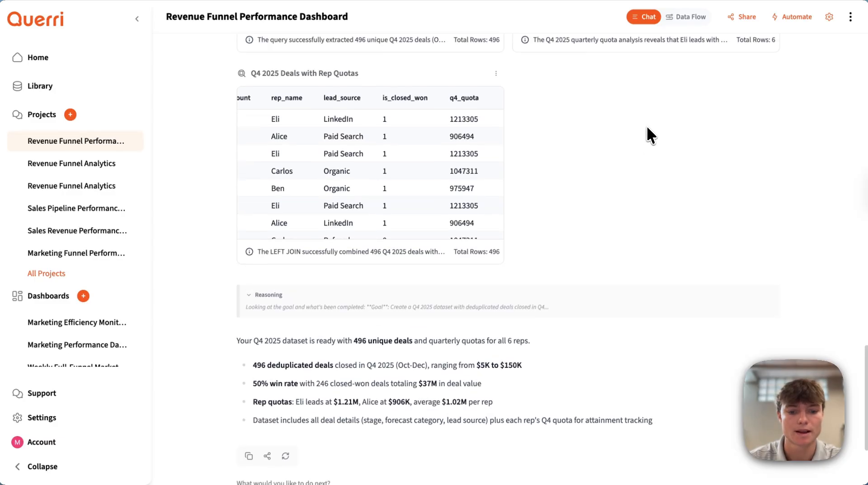
{"action": "scroll", "coordinate": [647, 127], "scroll_direction": "up", "scroll_amount": 5}
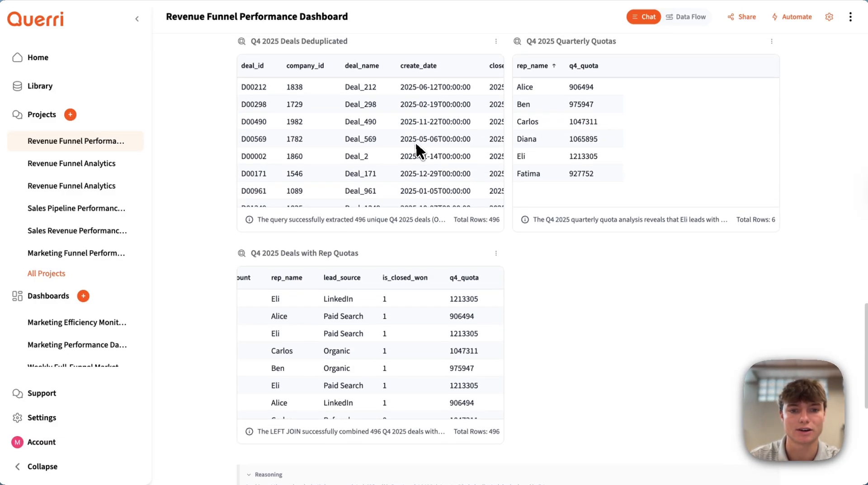
{"action": "scroll", "coordinate": [423, 143], "scroll_direction": "right", "scroll_amount": 5}
{"action": "scroll", "coordinate": [421, 154], "scroll_direction": "left", "scroll_amount": 5}
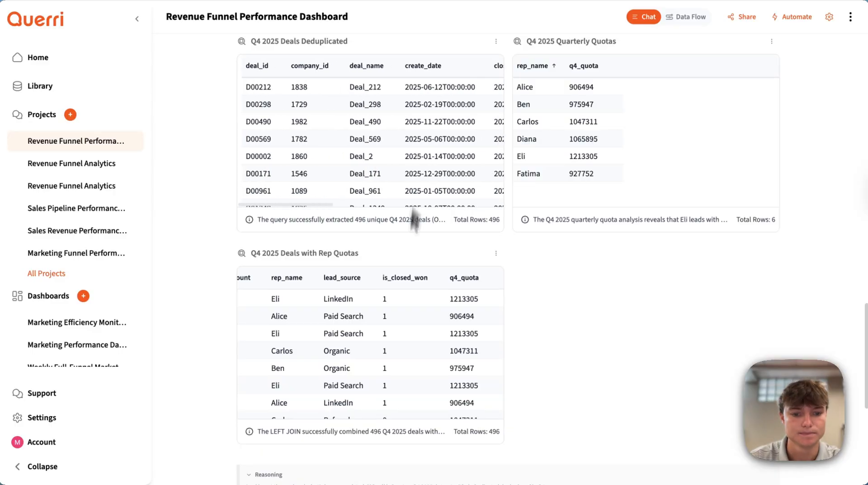
{"action": "scroll", "coordinate": [527, 289], "scroll_direction": "down", "scroll_amount": 3}
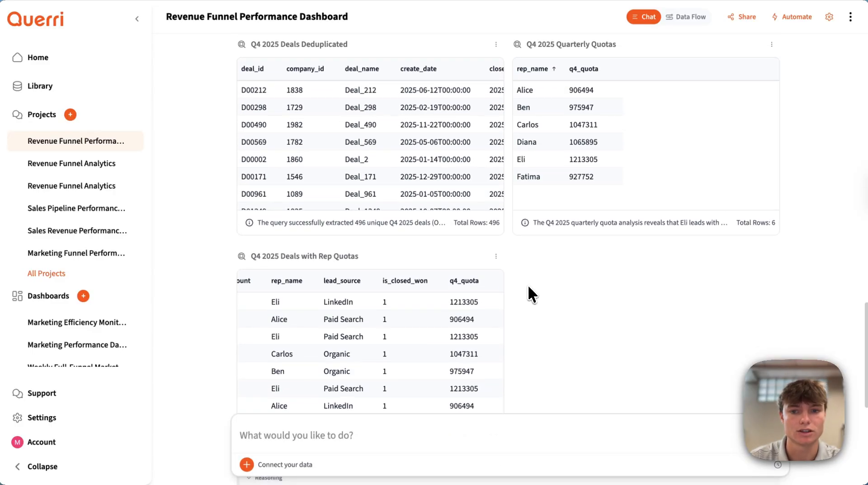
{"action": "scroll", "coordinate": [428, 281], "scroll_direction": "down", "scroll_amount": 5}
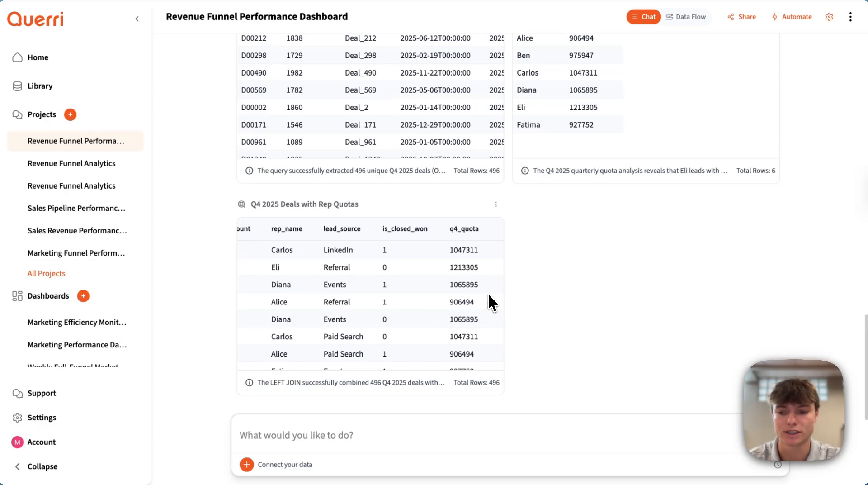
{"action": "scroll", "coordinate": [489, 295], "scroll_direction": "down", "scroll_amount": 5}
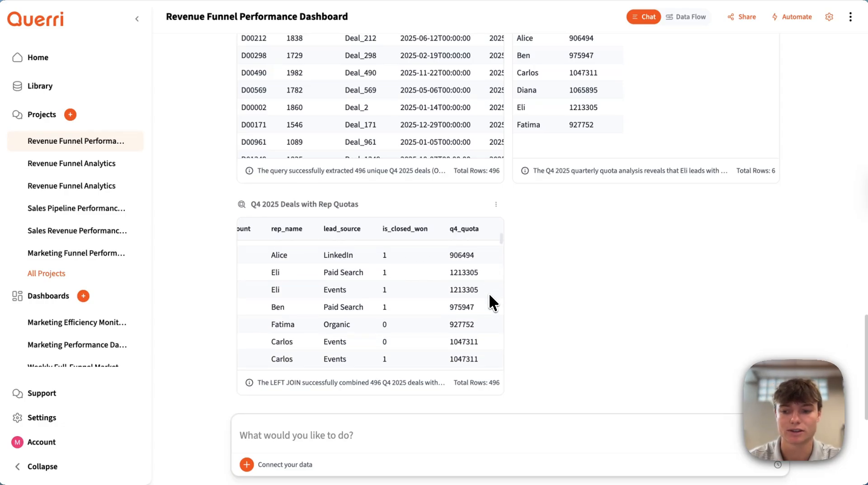
Submit the follow-up prompt "filter only by closed_won, I only want successful deals".
{"action": "left_click", "coordinate": [400, 436]}
{"action": "type", "text": "filter o"}
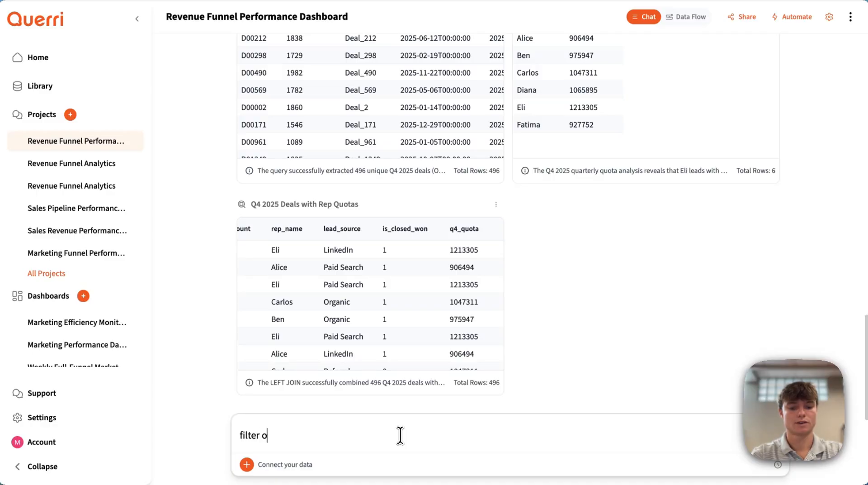
{"action": "type", "text": "nly by closed_"}
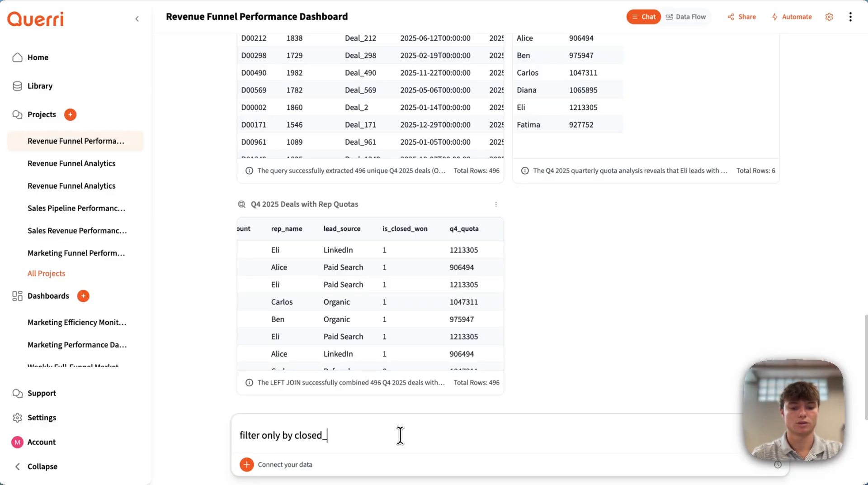
{"action": "type", "text": "won, I only want"}
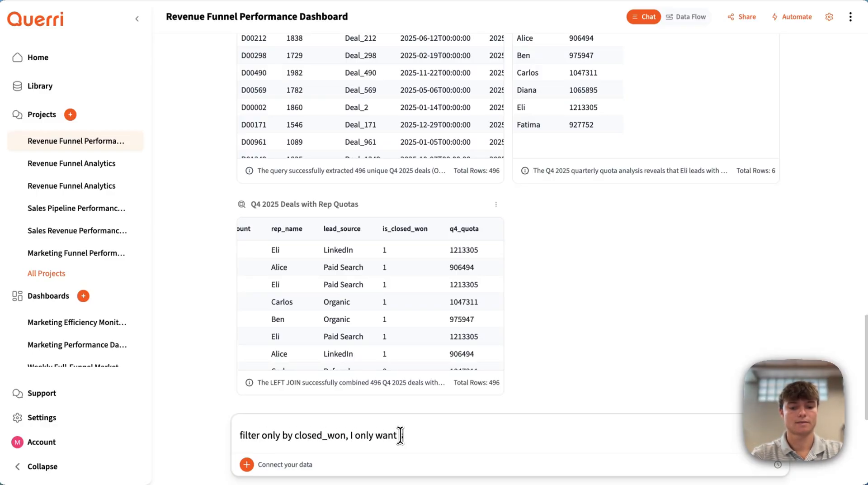
{"action": "type", "text": " successful deals"}
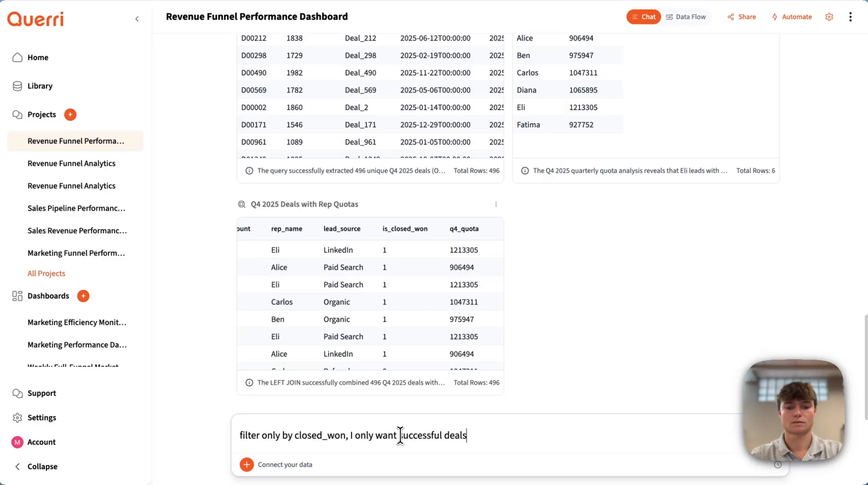
{"action": "key", "text": "Return"}
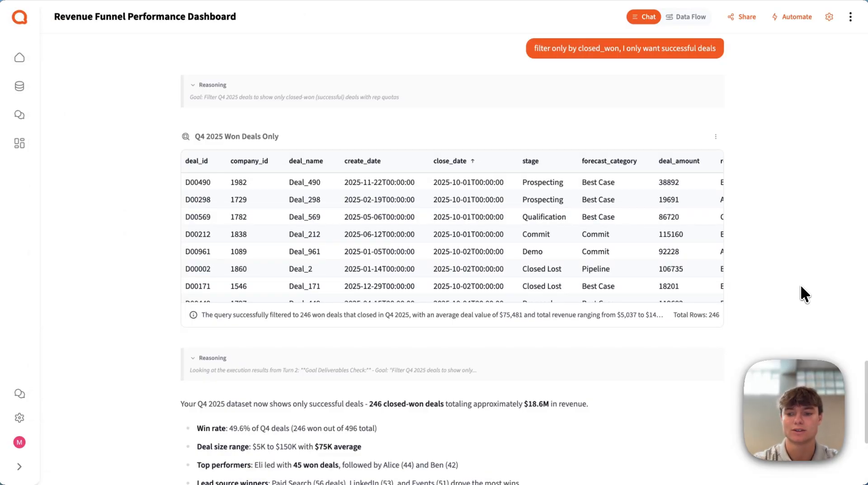
Examine all columns of the Q4 2025 Won Deals Only table and the written summary below it.
{"action": "scroll", "coordinate": [801, 287], "scroll_direction": "down", "scroll_amount": 1}
{"action": "scroll", "coordinate": [676, 207], "scroll_direction": "right", "scroll_amount": 5}
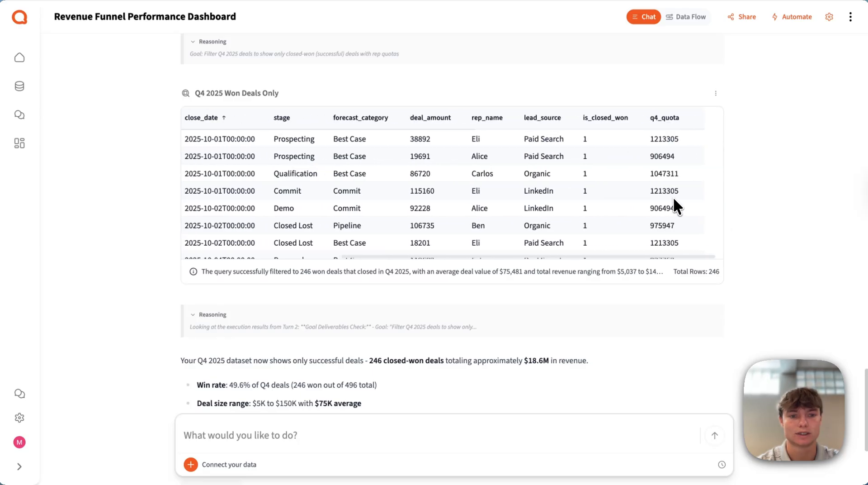
{"action": "scroll", "coordinate": [673, 199], "scroll_direction": "left", "scroll_amount": 5}
{"action": "scroll", "coordinate": [674, 199], "scroll_direction": "right", "scroll_amount": 2}
{"action": "scroll", "coordinate": [802, 178], "scroll_direction": "down", "scroll_amount": 5}
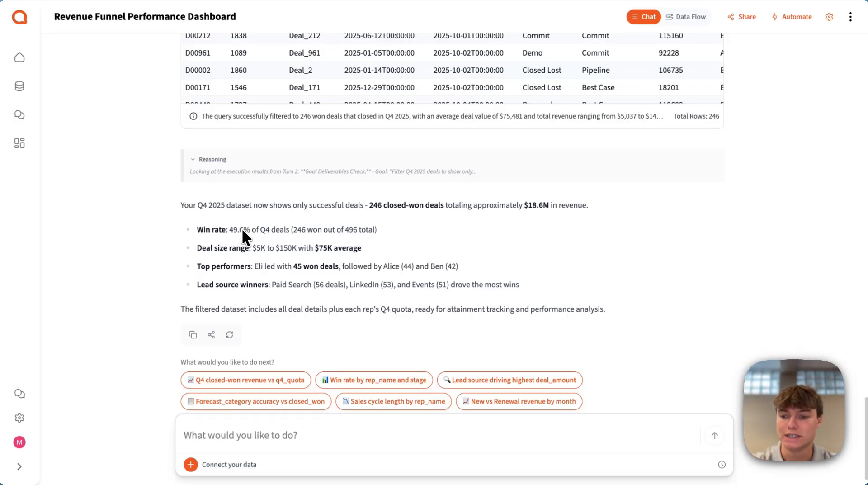
Submit the prompt "show q4 pipeline vs quota, week over week pipeline change, closed-won to end of q4 vs target and forcast the gap to close".
{"action": "left_click", "coordinate": [300, 428]}
{"action": "type", "text": "show c"}
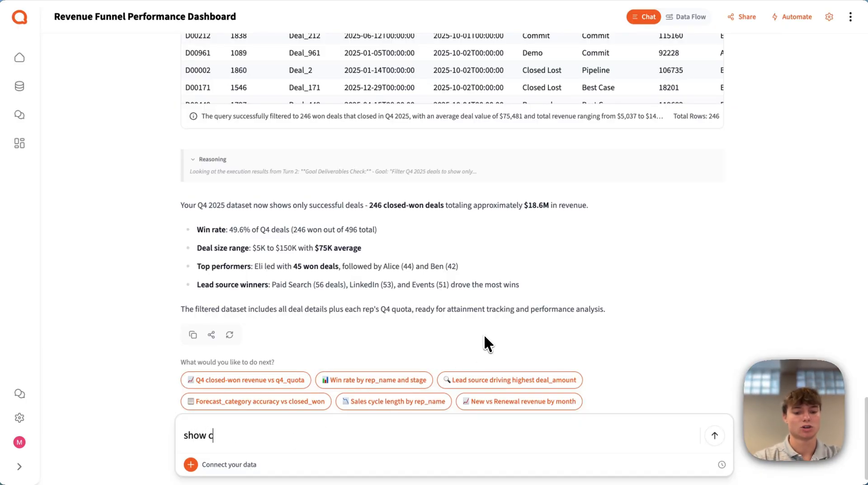
{"action": "key", "text": "BackSpace"}
{"action": "type", "text": "q4 "}
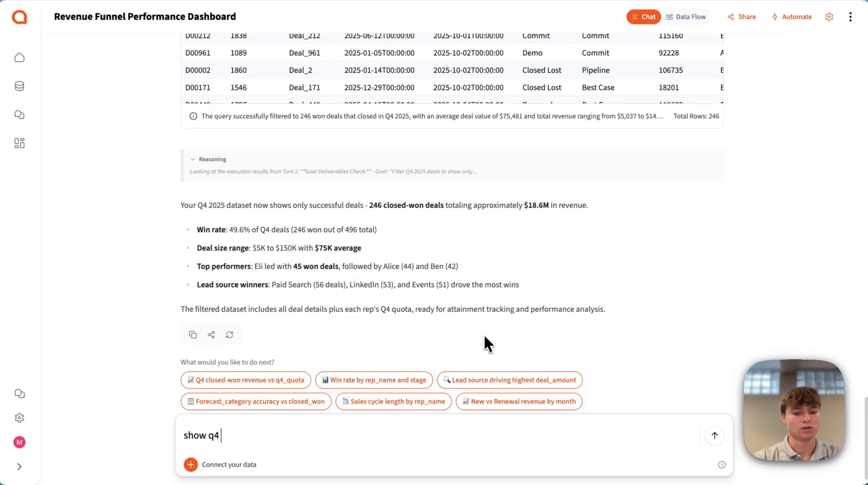
{"action": "type", "text": "pipeline vs quota, w"}
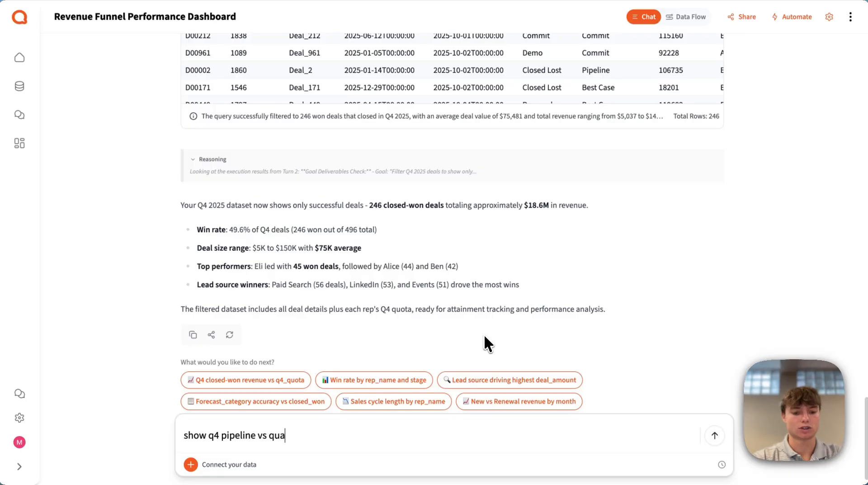
{"action": "type", "text": "eek o"}
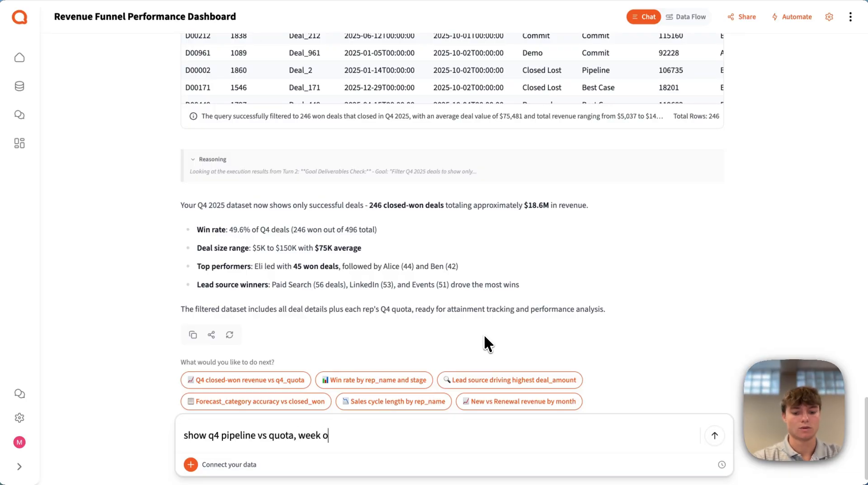
{"action": "type", "text": "ver week pipeli"}
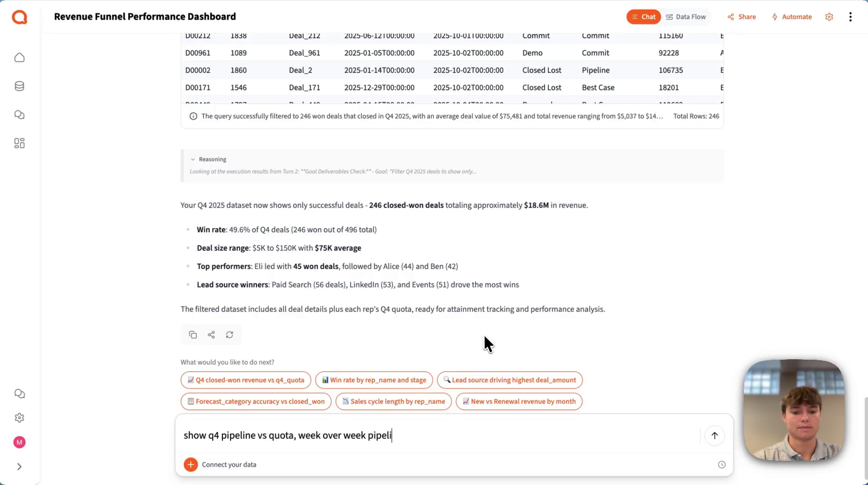
{"action": "type", "text": "ne change, closedp"}
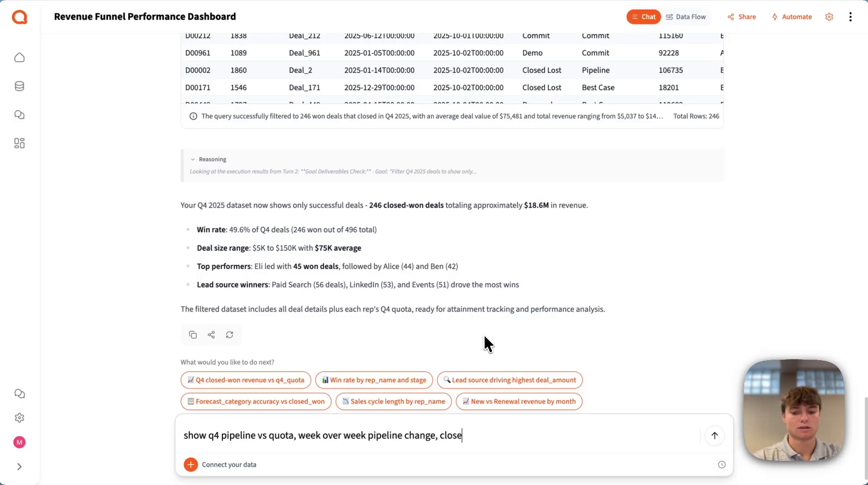
{"action": "key", "text": "BackSpace"}
{"action": "key", "text": "BackSpace"}
{"action": "type", "text": "d-won to da"}
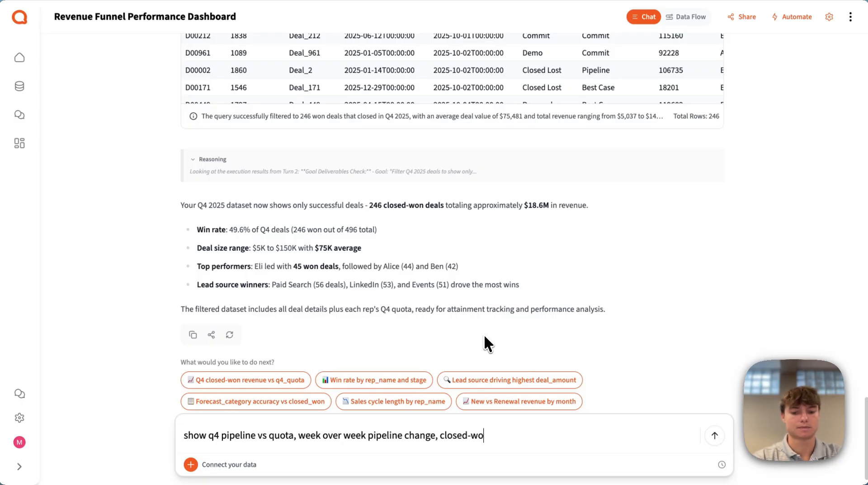
{"action": "key", "text": "BackSpace"}
{"action": "key", "text": "BackSpace"}
{"action": "type", "text": "end of q4 vs tra"}
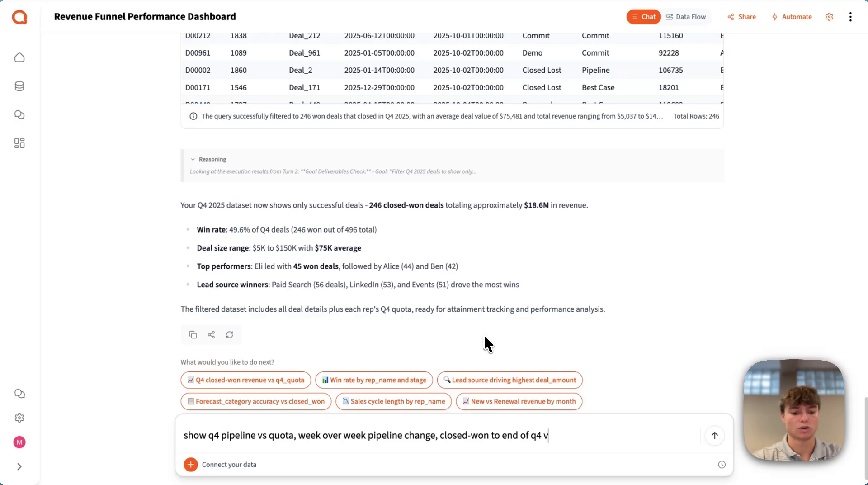
{"action": "key", "text": "BackSpace"}
{"action": "key", "text": "BackSpace"}
{"action": "type", "text": "arget"}
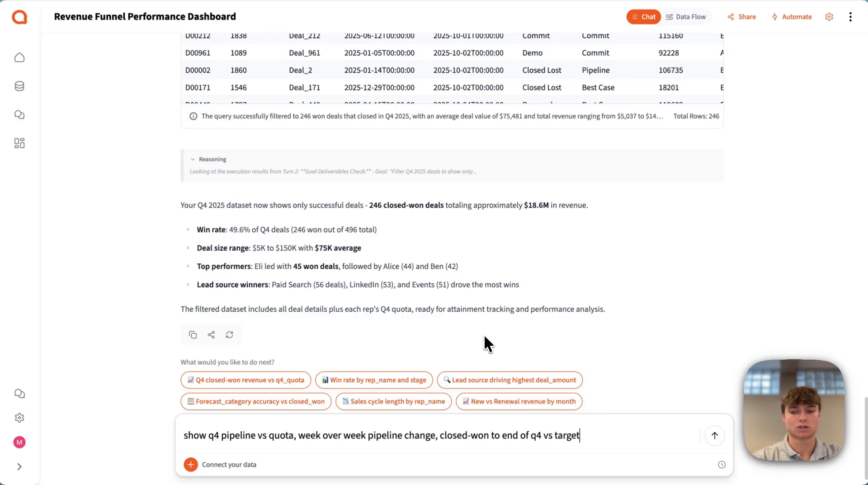
{"action": "type", "text": " and for"}
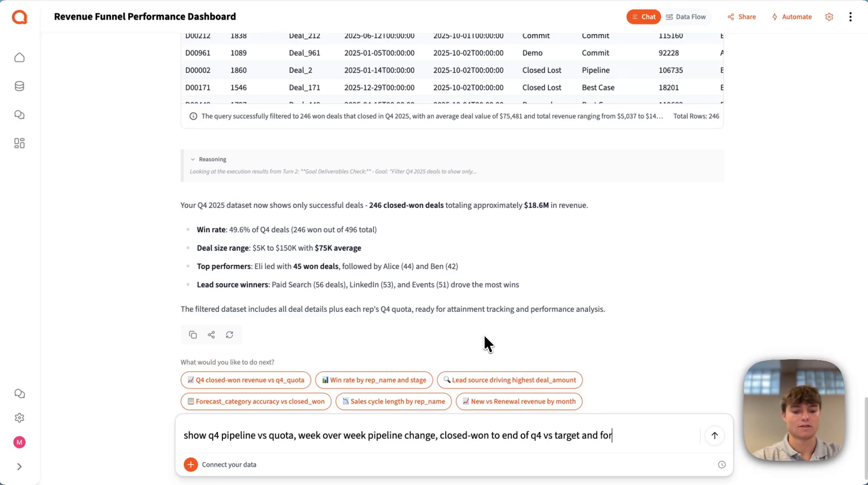
{"action": "type", "text": "cast the gap to close"}
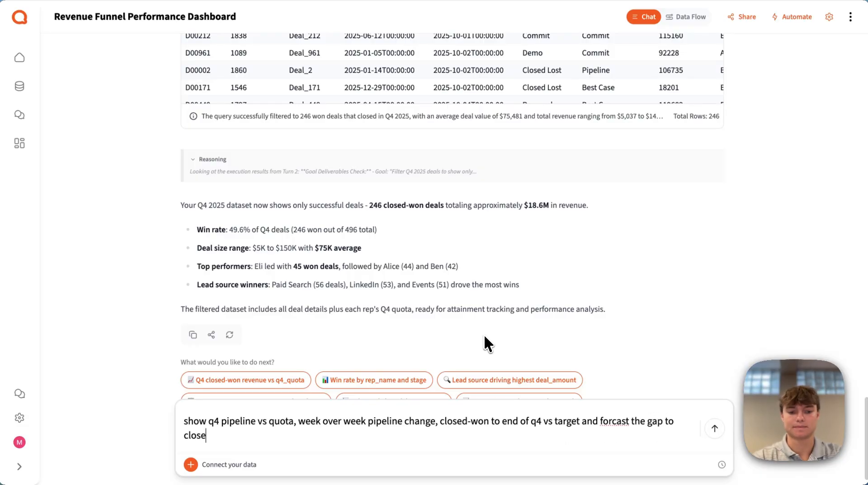
{"action": "key", "text": "Return"}
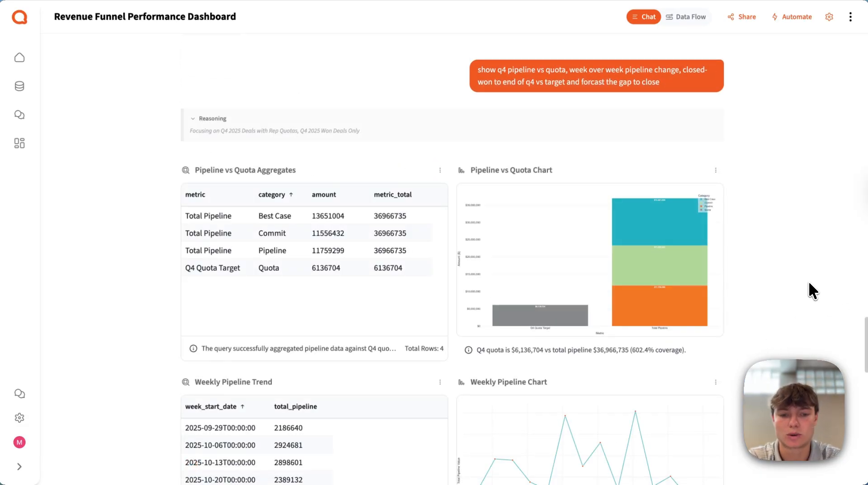
Examine the Pipeline vs Quota Chart and the Weekly Pipeline Chart in their enlarged views, closing each one after reading.
{"action": "scroll", "coordinate": [778, 229], "scroll_direction": "down", "scroll_amount": 2}
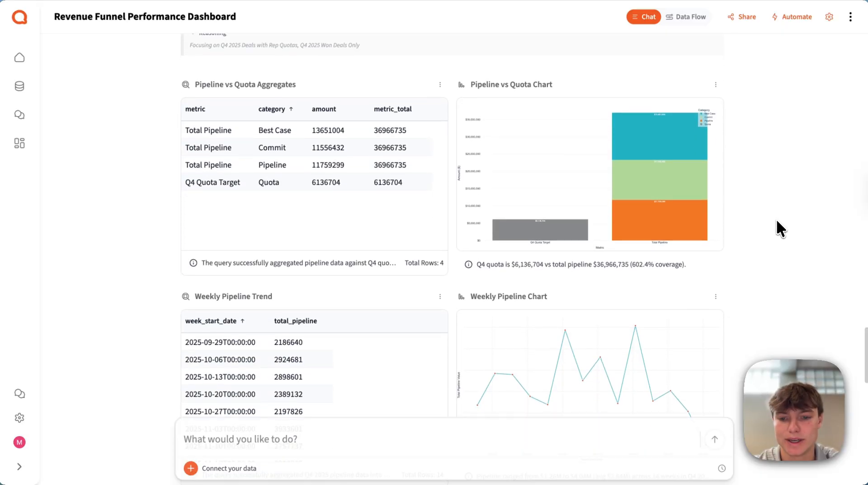
{"action": "left_click", "coordinate": [592, 175]}
{"action": "mouse_move", "coordinate": [463, 234]}
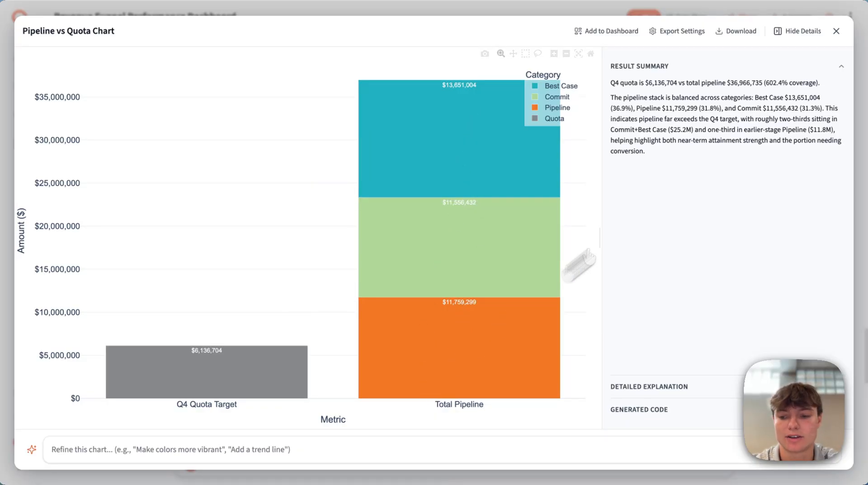
{"action": "left_click", "coordinate": [832, 37]}
{"action": "scroll", "coordinate": [636, 237], "scroll_direction": "down", "scroll_amount": 3}
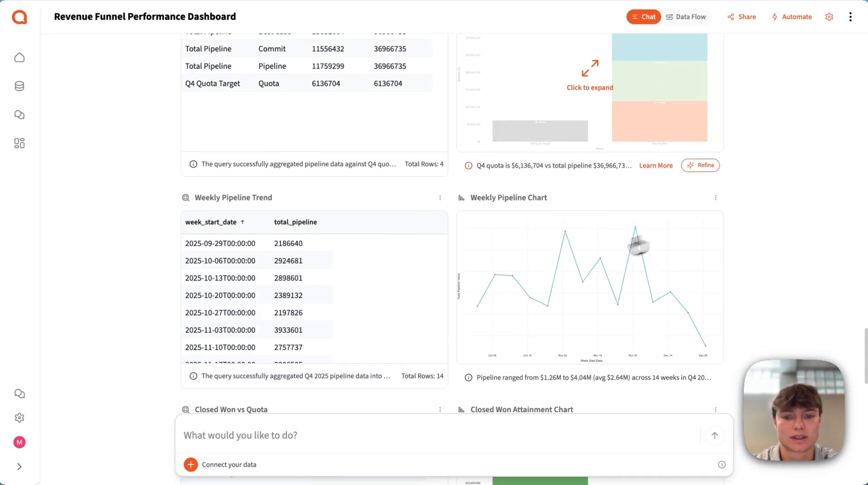
{"action": "left_click", "coordinate": [558, 266]}
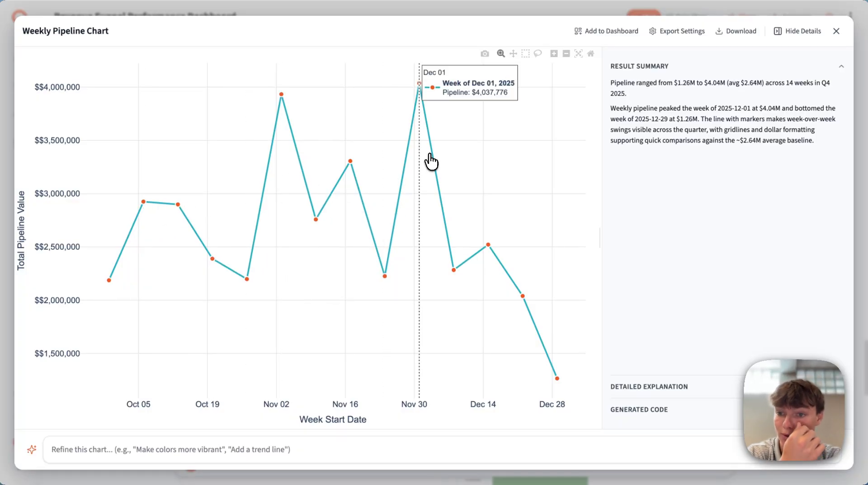
{"action": "left_click", "coordinate": [834, 34]}
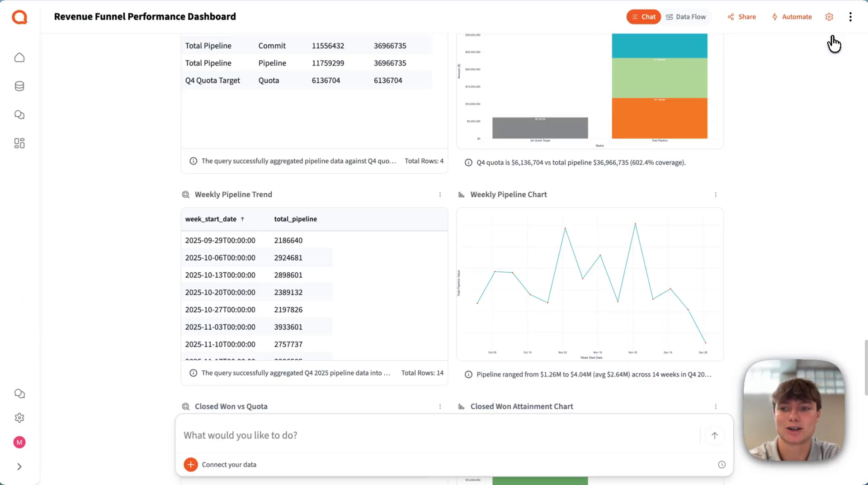
Review the closed-won attainment results, the enlarged Rep Gap to Close Chart and the written Q4 summary.
{"action": "scroll", "coordinate": [732, 157], "scroll_direction": "down", "scroll_amount": 9}
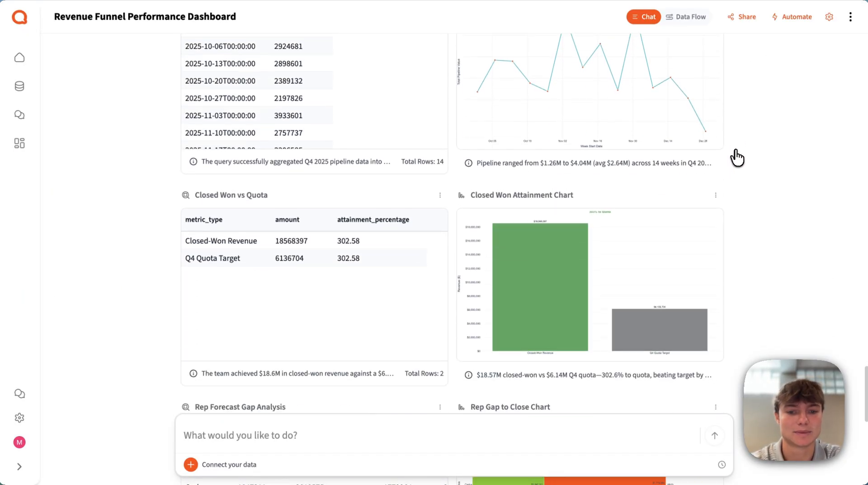
{"action": "scroll", "coordinate": [736, 157], "scroll_direction": "down", "scroll_amount": 2}
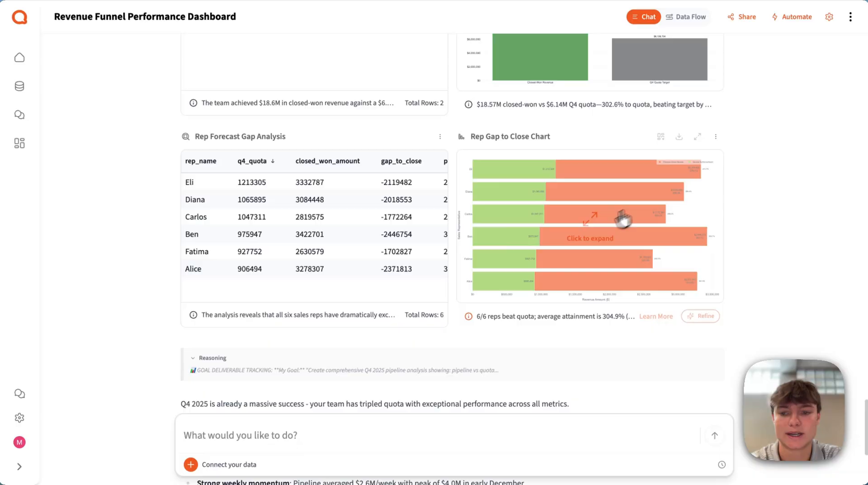
{"action": "left_click", "coordinate": [593, 234]}
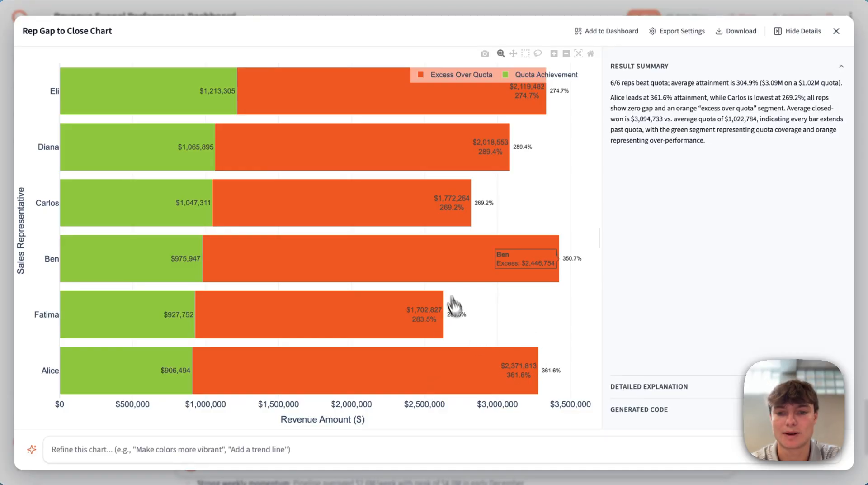
{"action": "left_click", "coordinate": [837, 31]}
{"action": "scroll", "coordinate": [746, 232], "scroll_direction": "down", "scroll_amount": 6}
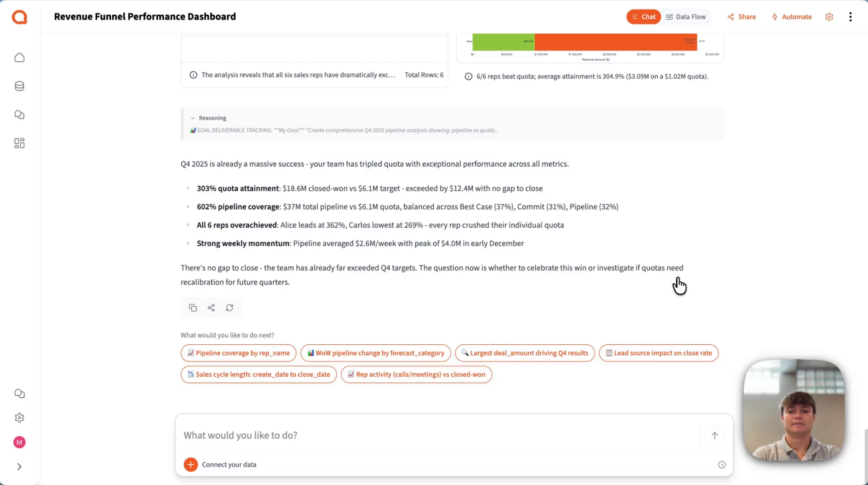
Submit the follow-up prompt "investigate if quotas need to be changes for future quarters".
{"action": "left_click", "coordinate": [525, 435]}
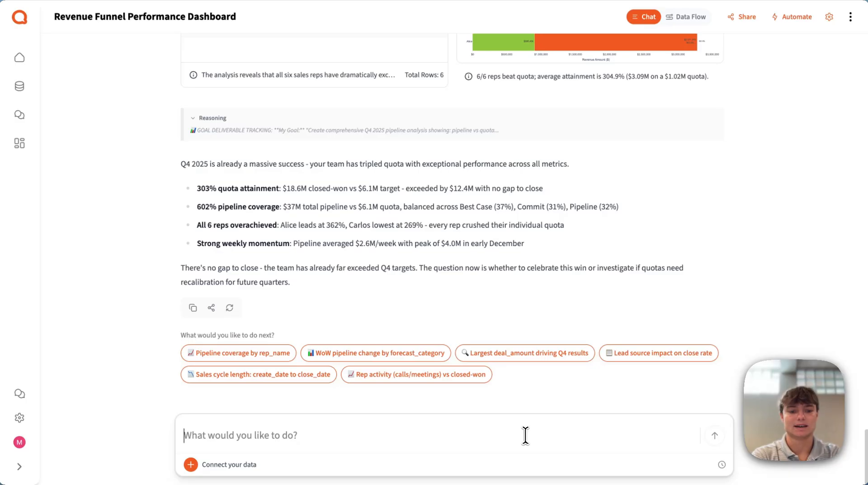
{"action": "type", "text": "investig"}
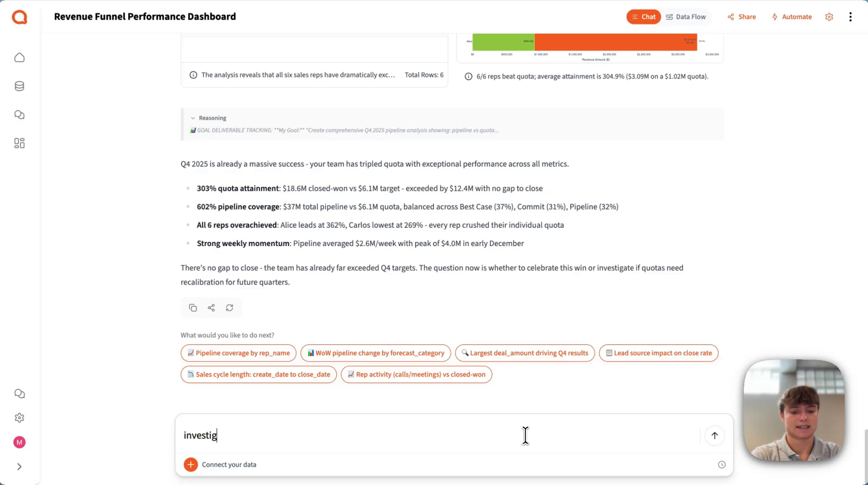
{"action": "type", "text": "ate if quotas "}
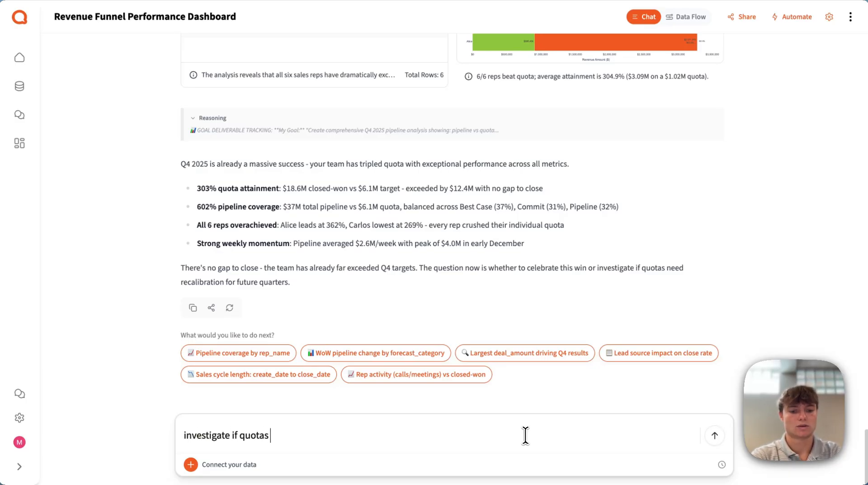
{"action": "type", "text": "need to be changes for "}
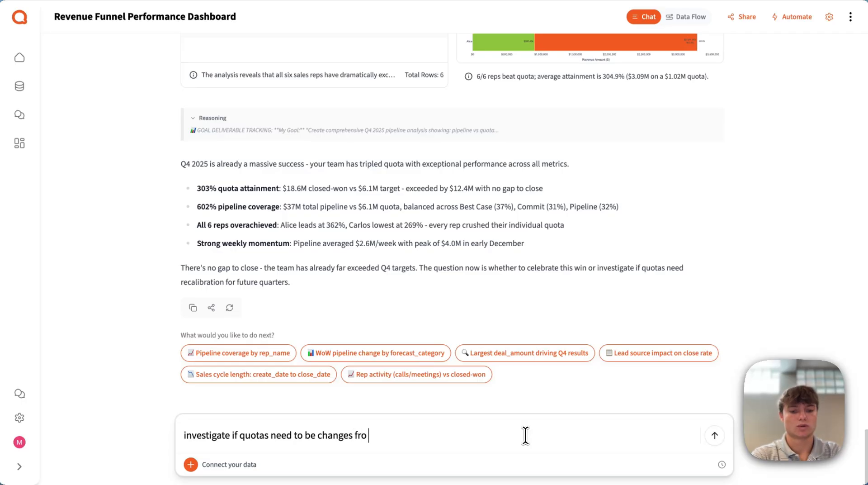
{"action": "type", "text": "future qu"}
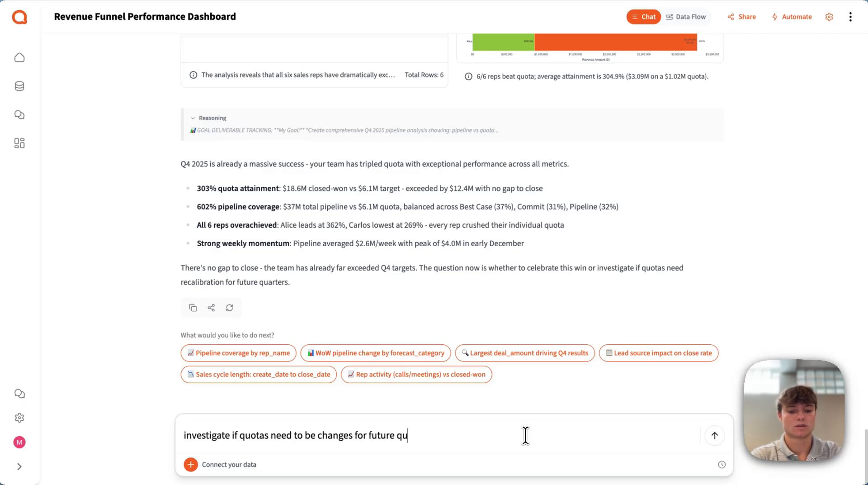
{"action": "type", "text": "arters"}
{"action": "key", "text": "Return"}
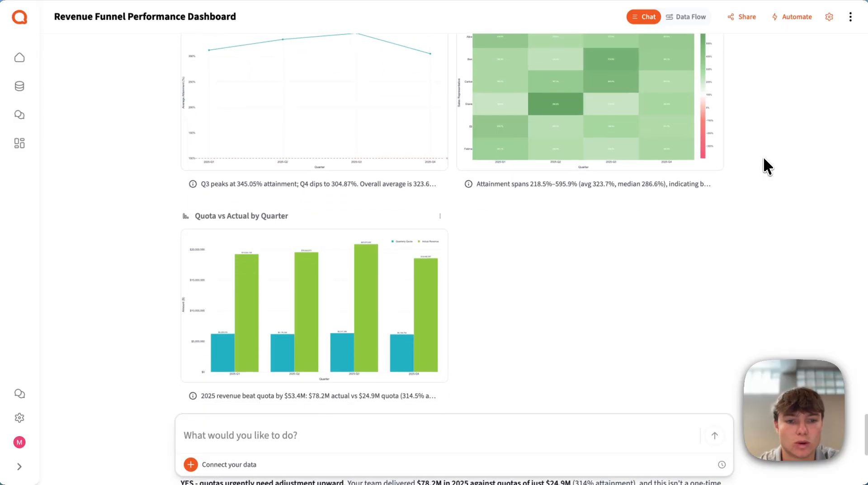
Examine the quarterly attainment charts, the enlarged Quota vs Actual by Quarter chart and the written quota recommendation.
{"action": "scroll", "coordinate": [763, 156], "scroll_direction": "up", "scroll_amount": 2}
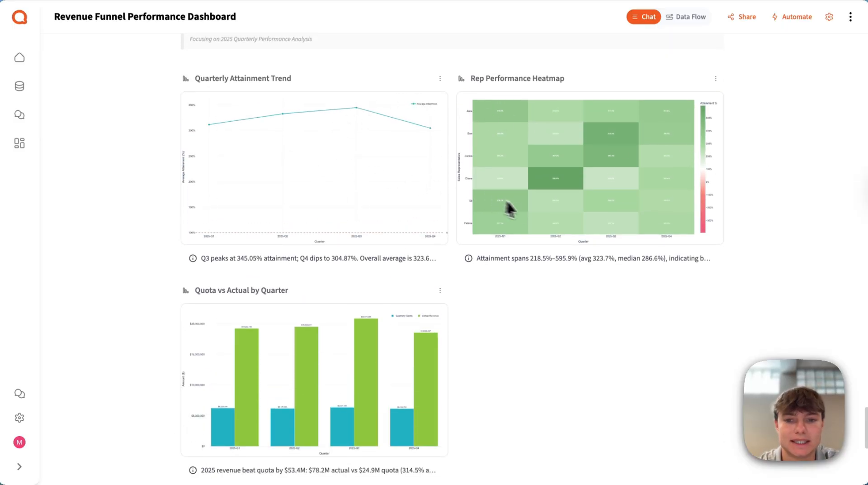
{"action": "scroll", "coordinate": [477, 384], "scroll_direction": "down", "scroll_amount": 4}
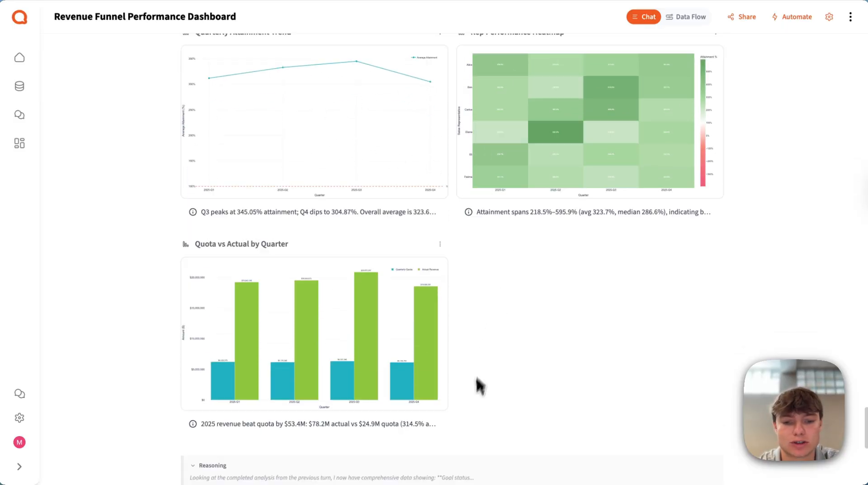
{"action": "left_click", "coordinate": [314, 215]}
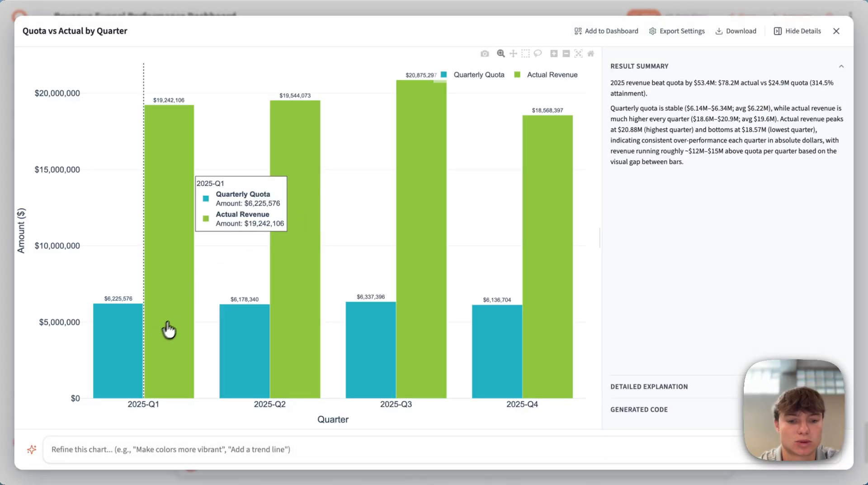
{"action": "left_click", "coordinate": [836, 31]}
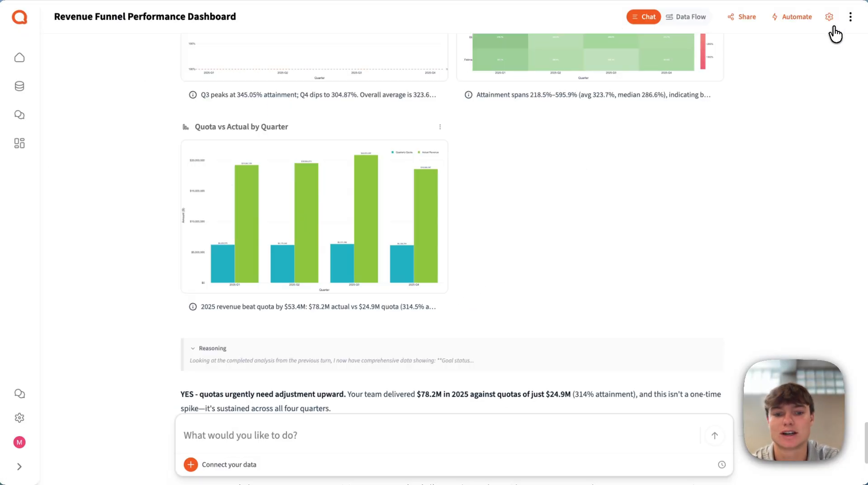
{"action": "scroll", "coordinate": [710, 136], "scroll_direction": "down", "scroll_amount": 6}
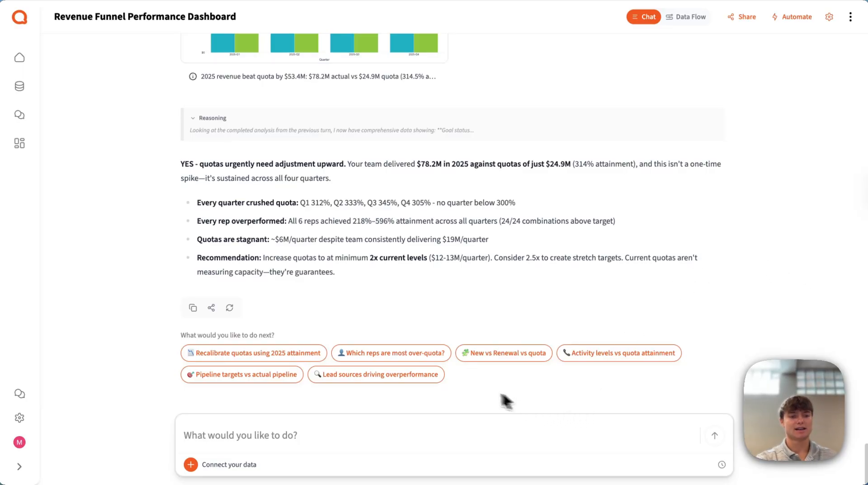
Draft the prompt "list all late stage deals opened in q4 2025 with no activity logged in the last 14 days".
{"action": "left_click", "coordinate": [366, 432]}
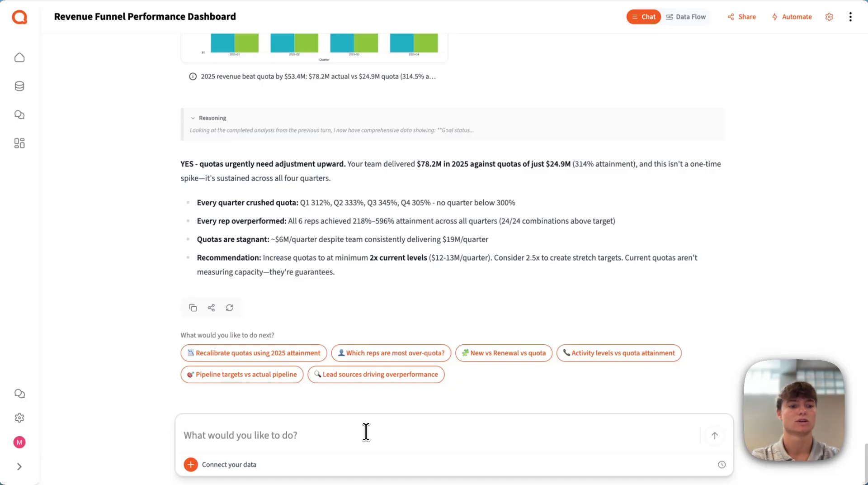
{"action": "type", "text": "lsit"}
{"action": "key", "text": "BackSpace"}
{"action": "key", "text": "BackSpace"}
{"action": "key", "text": "BackSpace"}
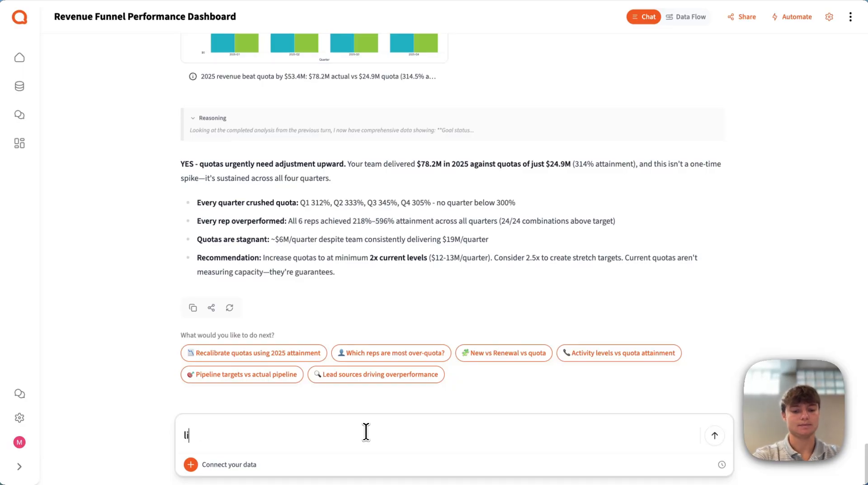
{"action": "type", "text": "ist all late stage"}
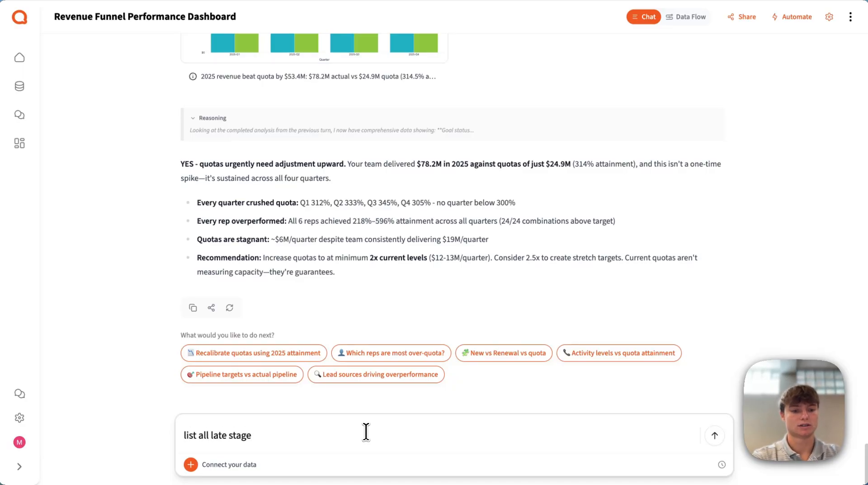
{"action": "type", "text": "  deals openedwith no activity "}
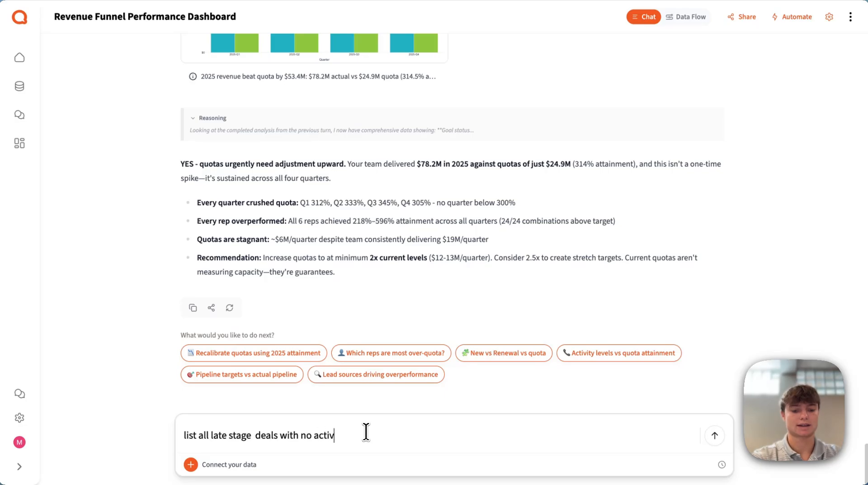
{"action": "type", "text": "logge"}
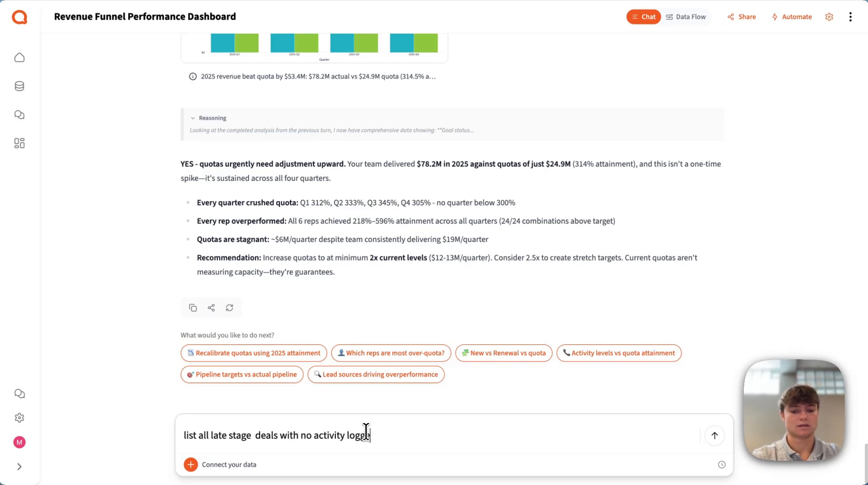
{"action": "type", "text": "d in the last 14 days"}
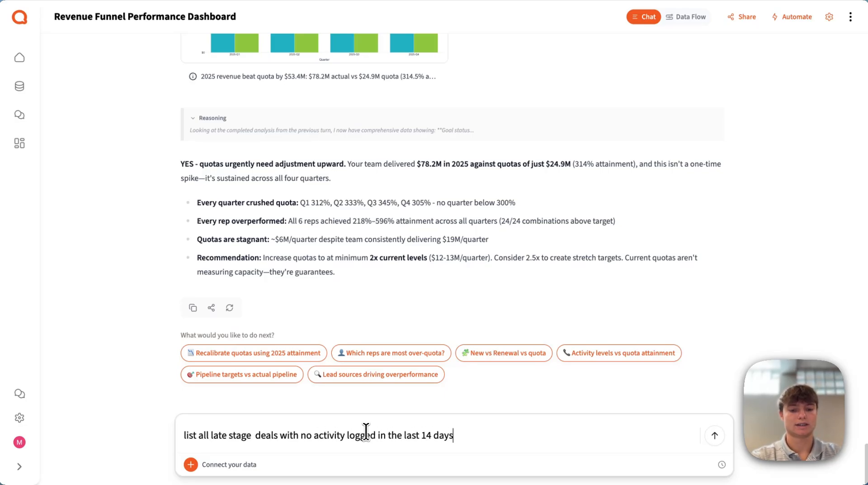
{"action": "left_click", "coordinate": [280, 435]}
{"action": "type", "text": "opened in q4 2025"}
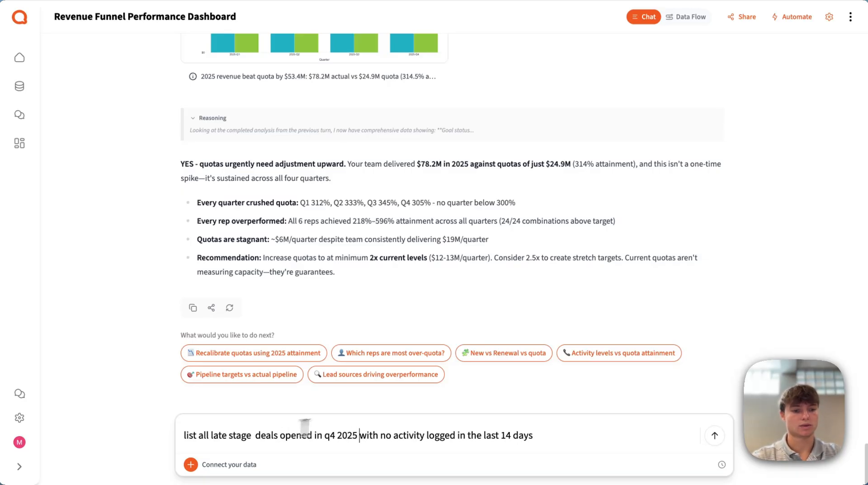
Extend the prompt with a close date that has already passed, request deal name, rep, stage, value and days since last activity, and submit it.
{"action": "left_click", "coordinate": [593, 436]}
{"action": "type", "text": "with a clos"}
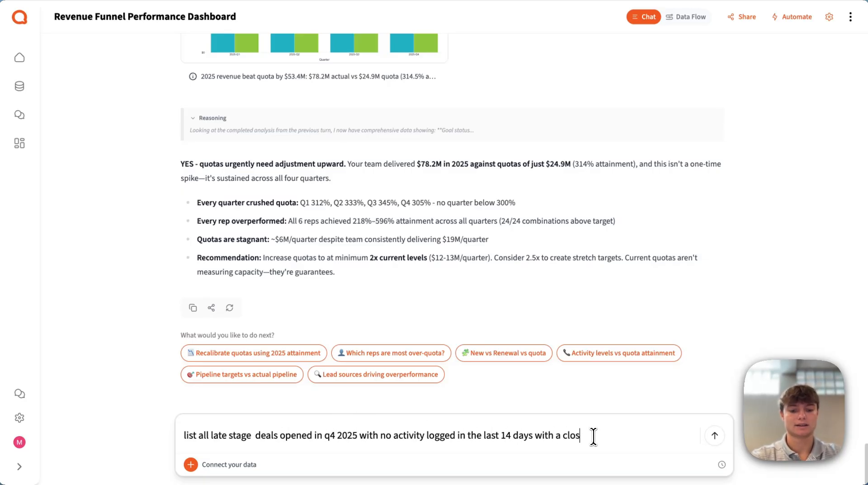
{"action": "type", "text": "e date that has already "}
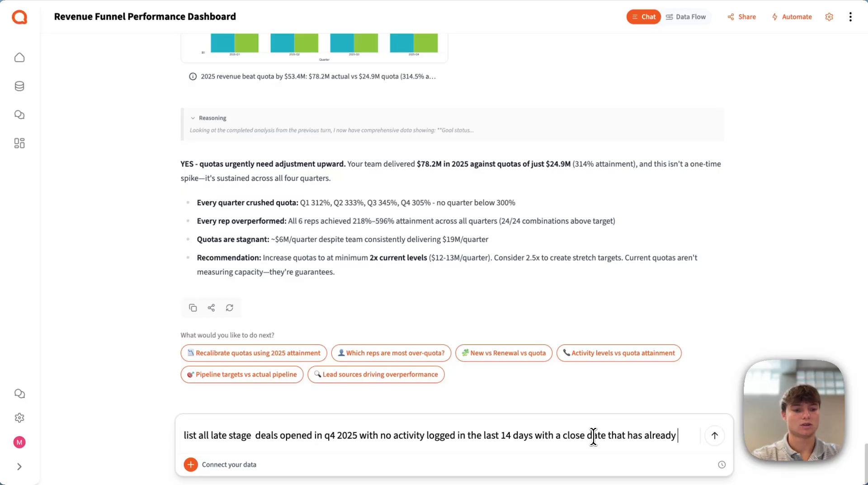
{"action": "type", "text": "passed. Include deal na"}
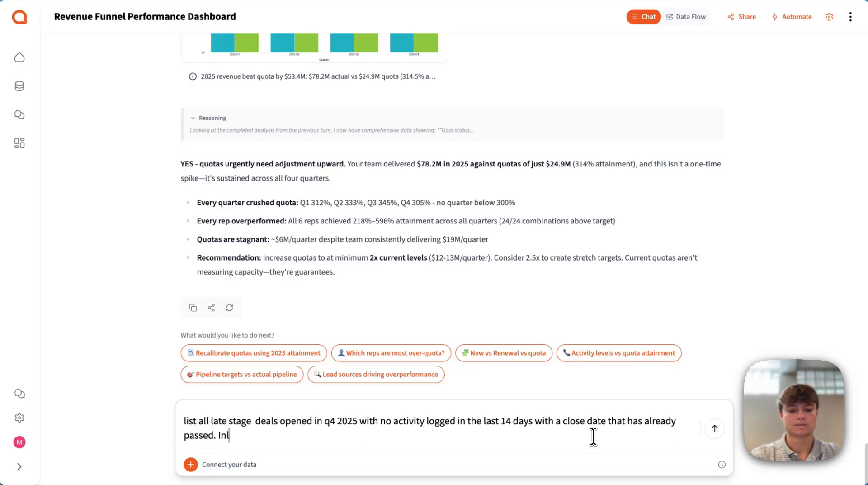
{"action": "type", "text": "me, "}
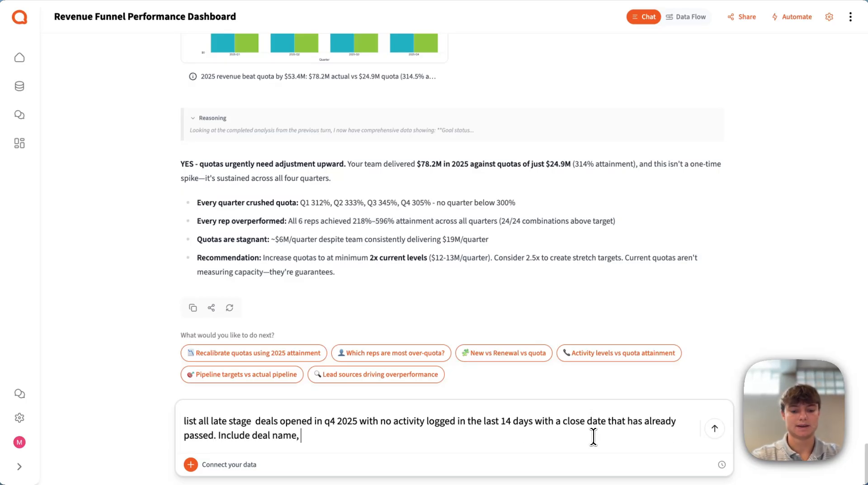
{"action": "type", "text": "rep, stage, value"}
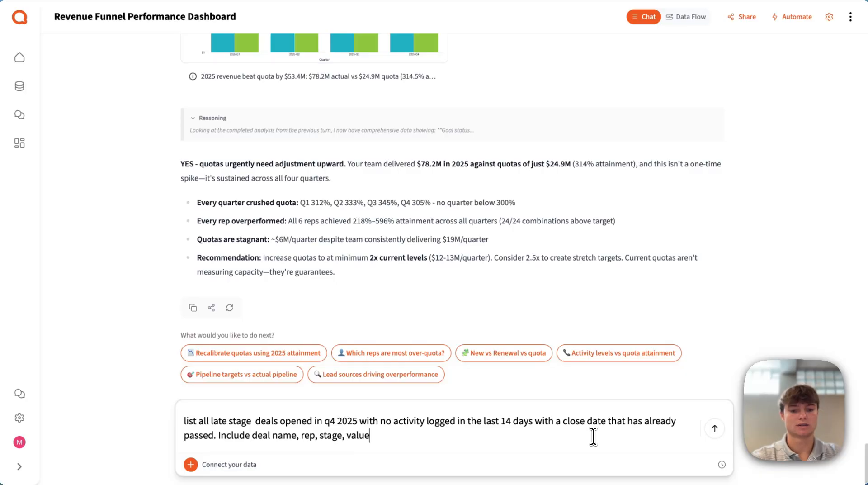
{"action": "type", "text": ", and days "}
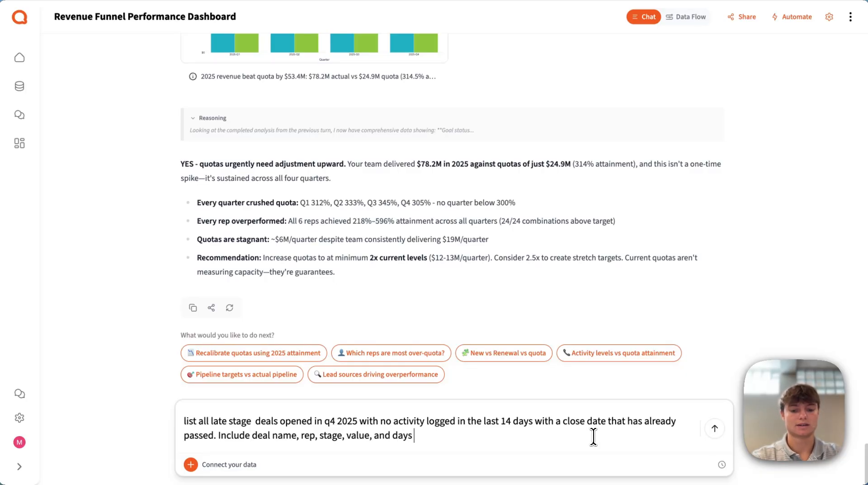
{"action": "type", "text": "since last activity"}
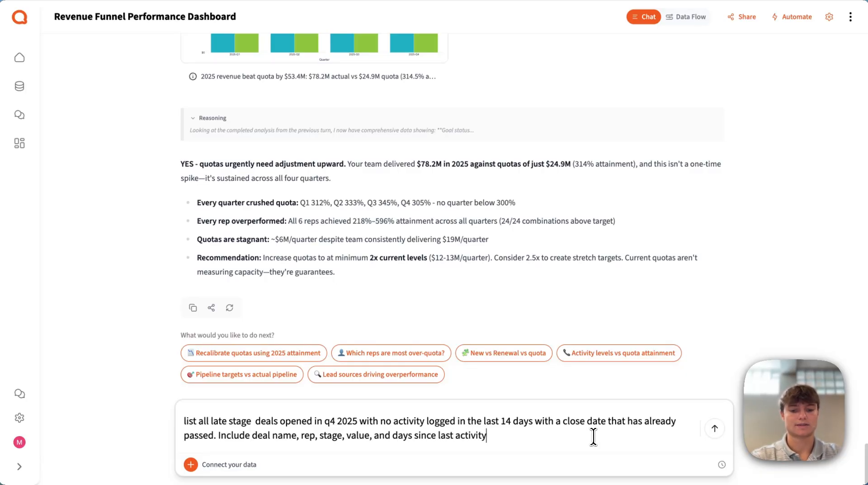
{"action": "key", "text": "Return"}
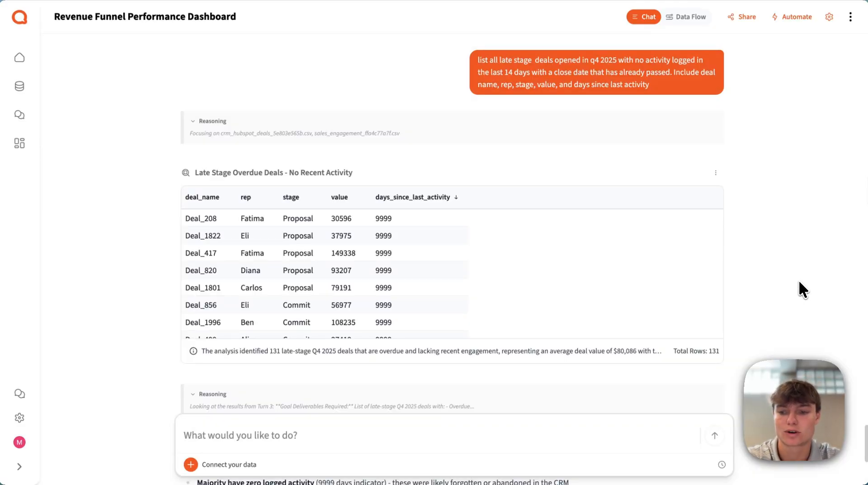
Review the table of late-stage overdue deals without recent activity and the written summary below it.
{"action": "scroll", "coordinate": [481, 244], "scroll_direction": "down", "scroll_amount": 5}
{"action": "scroll", "coordinate": [481, 245], "scroll_direction": "up", "scroll_amount": 5}
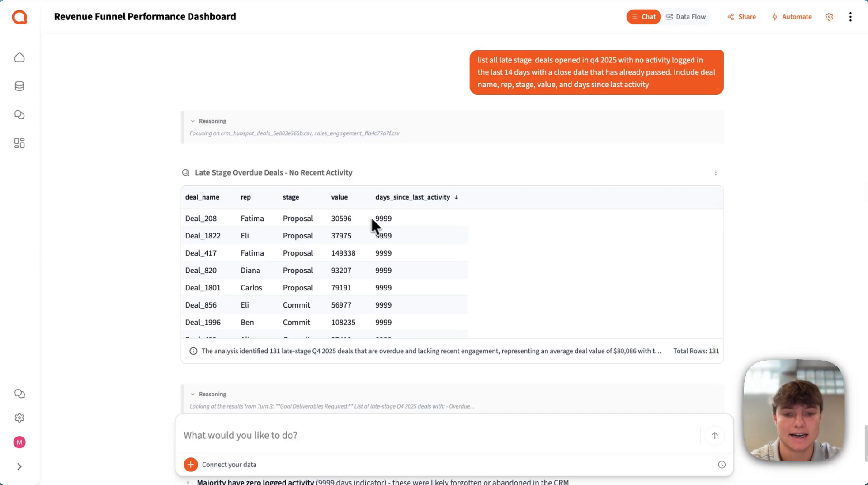
{"action": "scroll", "coordinate": [153, 217], "scroll_direction": "down", "scroll_amount": 5}
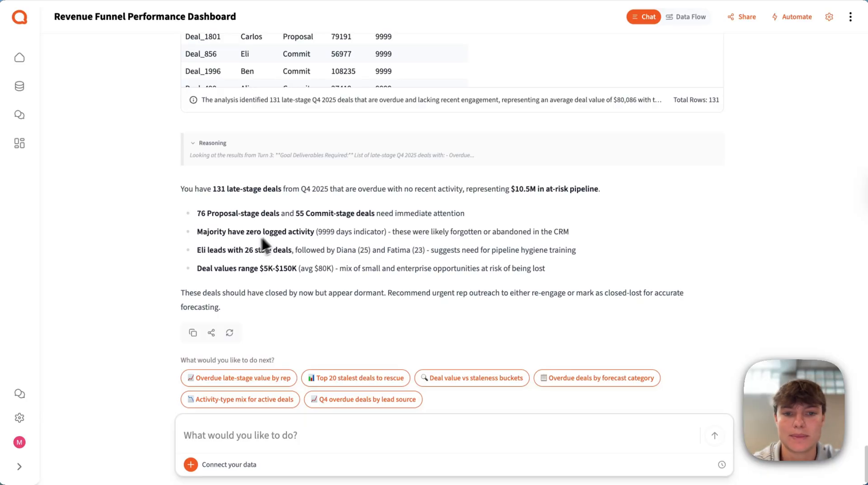
{"action": "scroll", "coordinate": [151, 199], "scroll_direction": "up", "scroll_amount": 4}
{"action": "scroll", "coordinate": [151, 200], "scroll_direction": "down", "scroll_amount": 3}
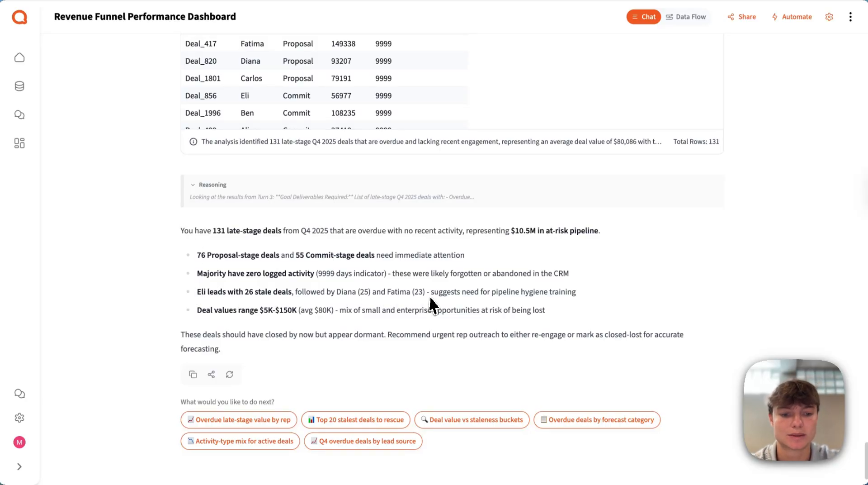
{"action": "scroll", "coordinate": [120, 252], "scroll_direction": "down", "scroll_amount": 2}
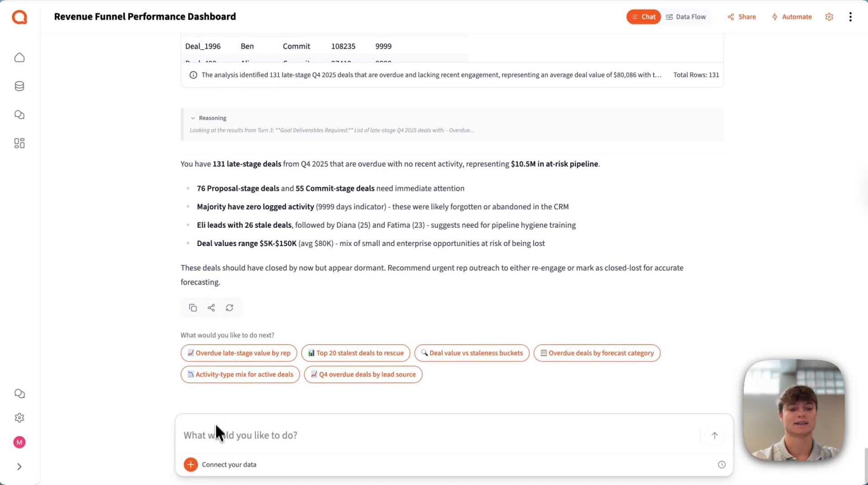
Submit the follow-up prompt "generate some visuals for this" for the overdue late-stage deals.
{"action": "left_click", "coordinate": [215, 433]}
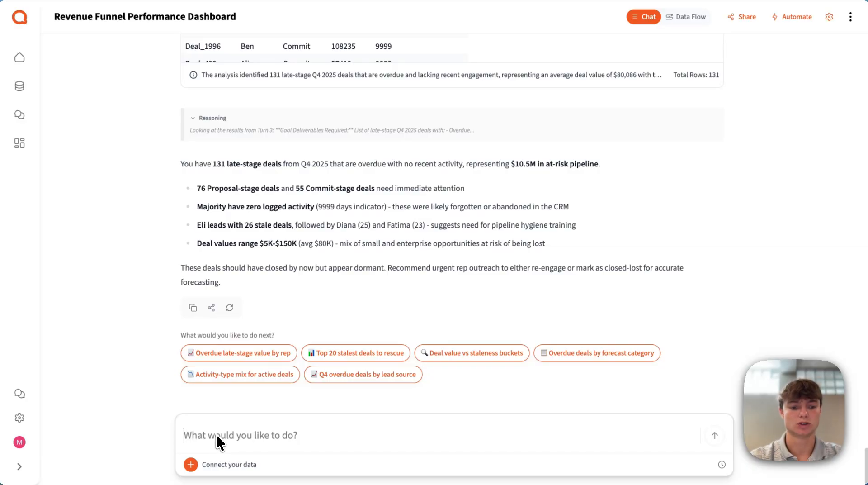
{"action": "type", "text": "generate soem"}
{"action": "key", "text": "BackSpace"}
{"action": "key", "text": "BackSpace"}
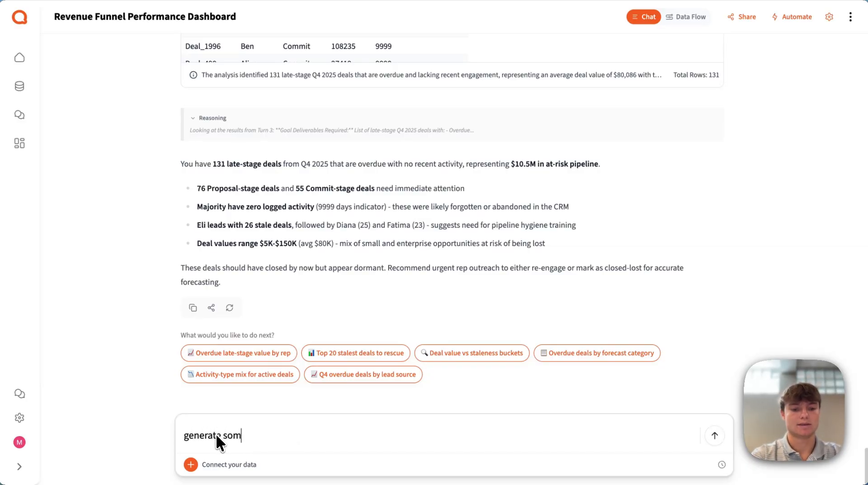
{"action": "type", "text": "me visuals for this"}
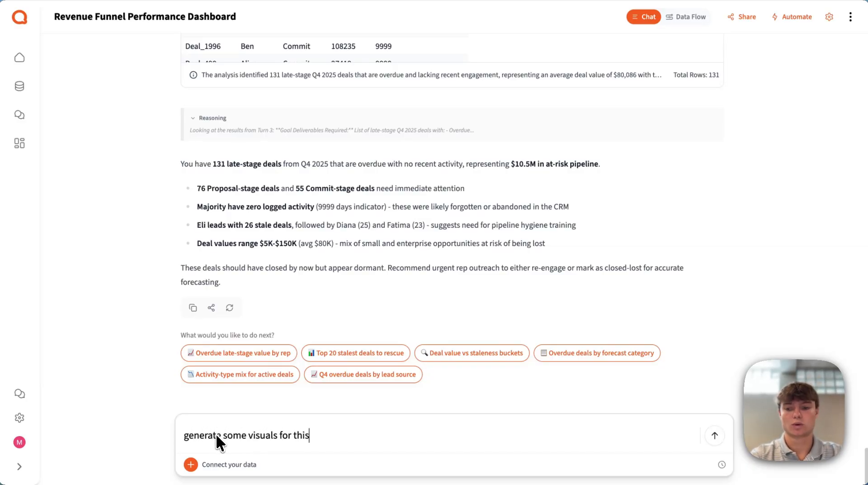
{"action": "key", "text": "Return"}
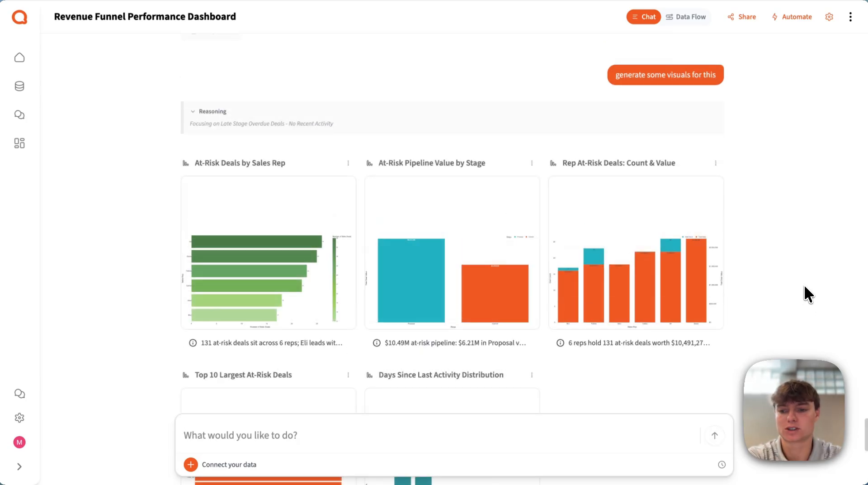
Examine the enlarged Rep At-Risk Deals, Days Since Last Activity Distribution and Top 10 Largest At-Risk Deals charts, plus the written at-risk summary.
{"action": "left_click", "coordinate": [643, 249]}
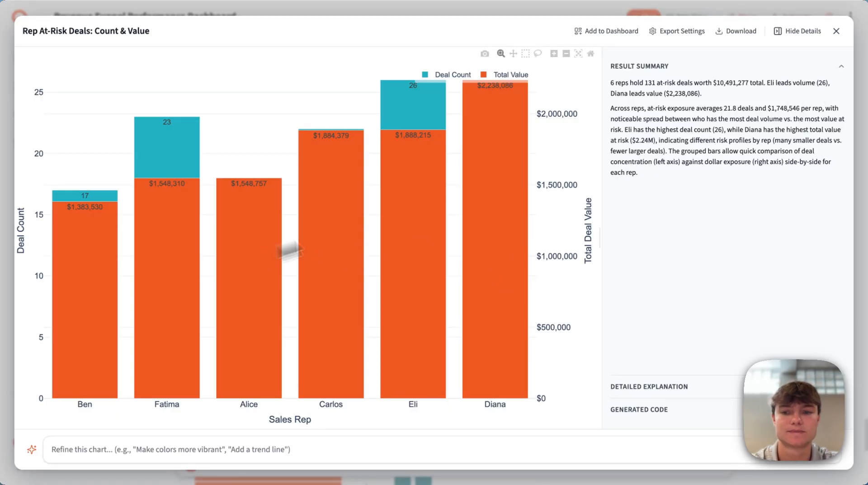
{"action": "left_click", "coordinate": [837, 31]}
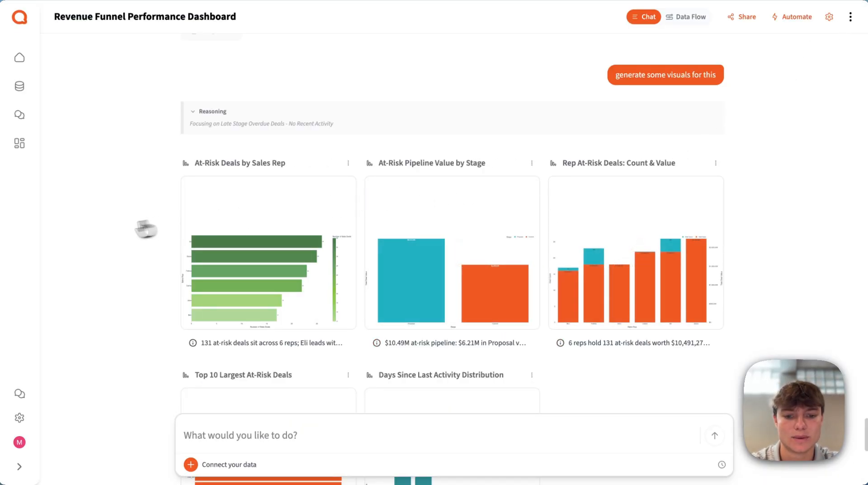
{"action": "scroll", "coordinate": [136, 254], "scroll_direction": "down", "scroll_amount": 5}
{"action": "left_click", "coordinate": [460, 264]}
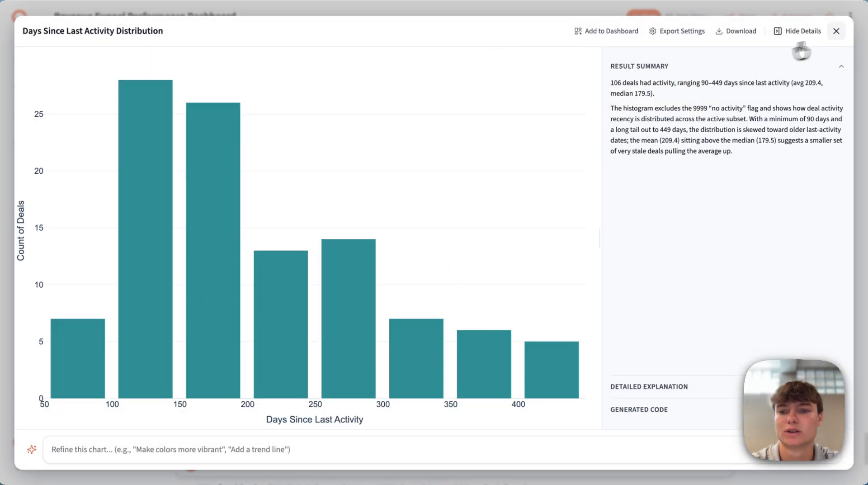
{"action": "left_click", "coordinate": [836, 32]}
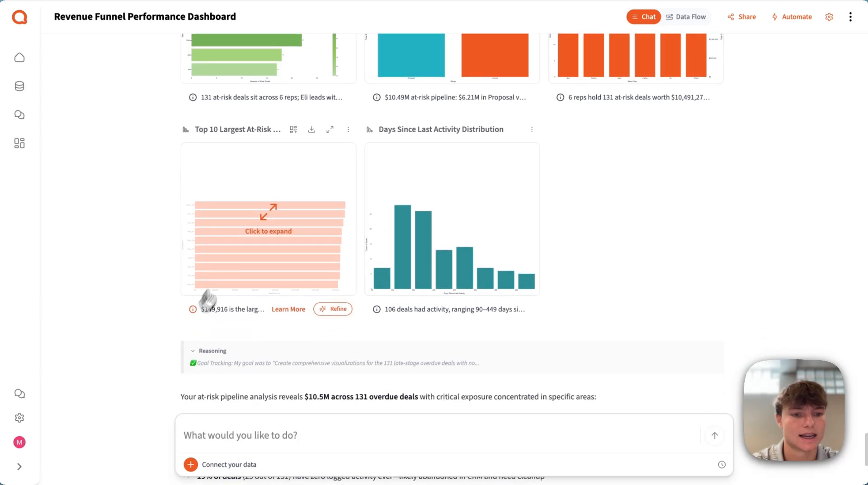
{"action": "left_click", "coordinate": [265, 222]}
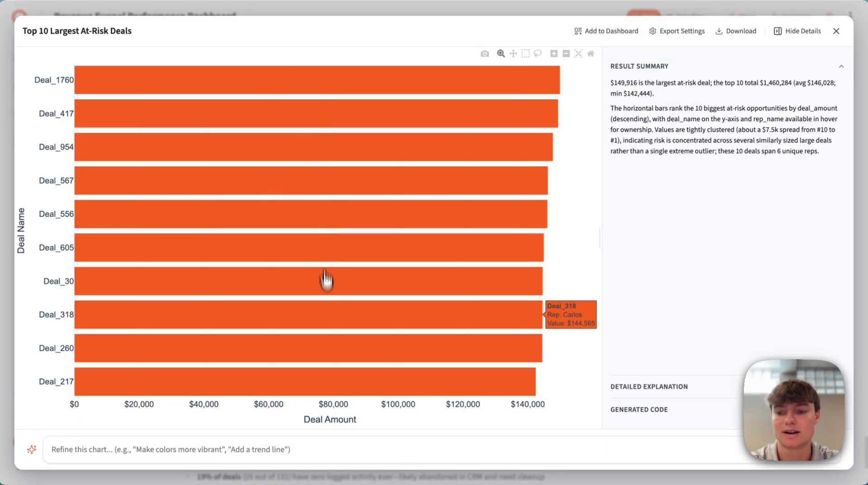
{"action": "left_click", "coordinate": [836, 31]}
{"action": "scroll", "coordinate": [665, 267], "scroll_direction": "down", "scroll_amount": 5}
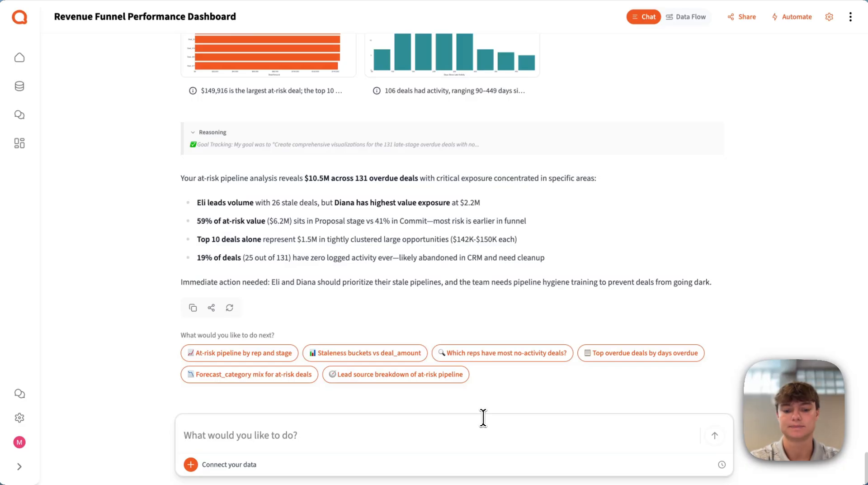
Submit a prompt to create a weekly-focused, weekly-updating dashboard monitoring all the data covered earlier, including per-rep monitoring and at risk deals, and review the response.
{"action": "type", "text": "create a"}
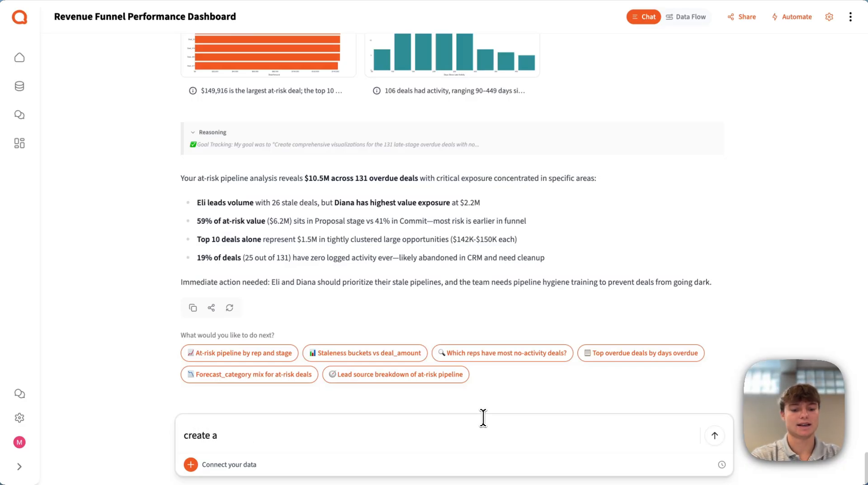
{"action": "type", "text": " dashboard moni"}
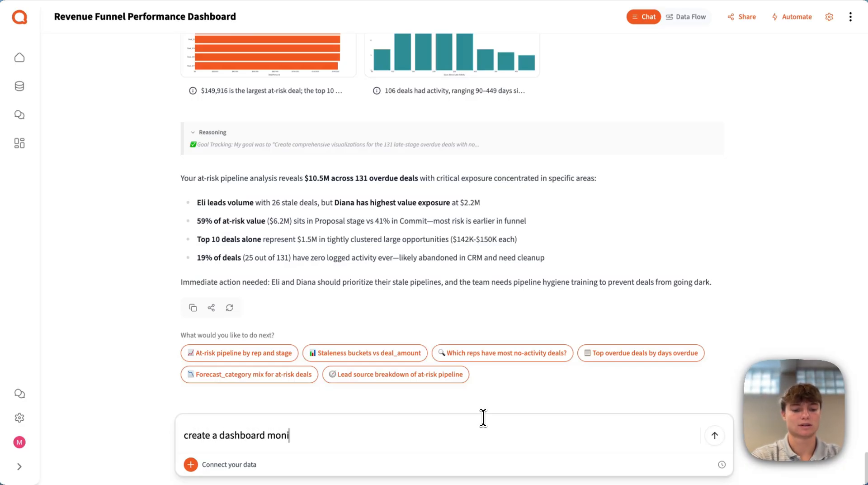
{"action": "type", "text": "toring all the d"}
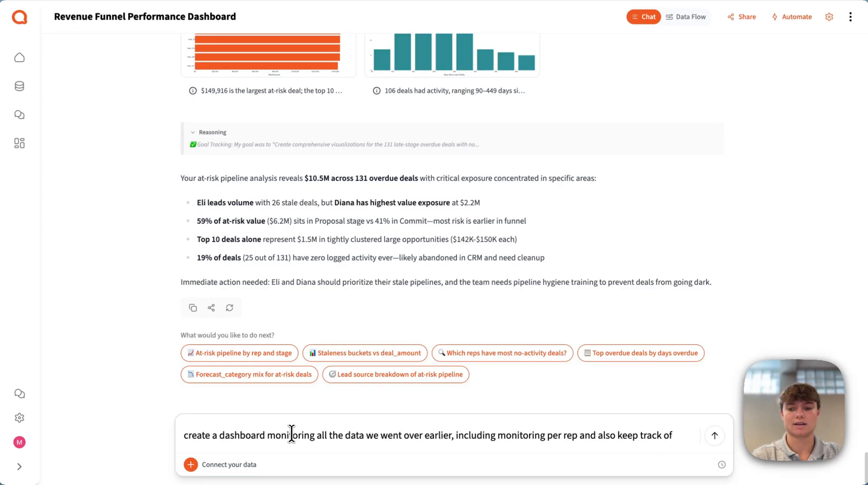
{"action": "type", "text": "at"}
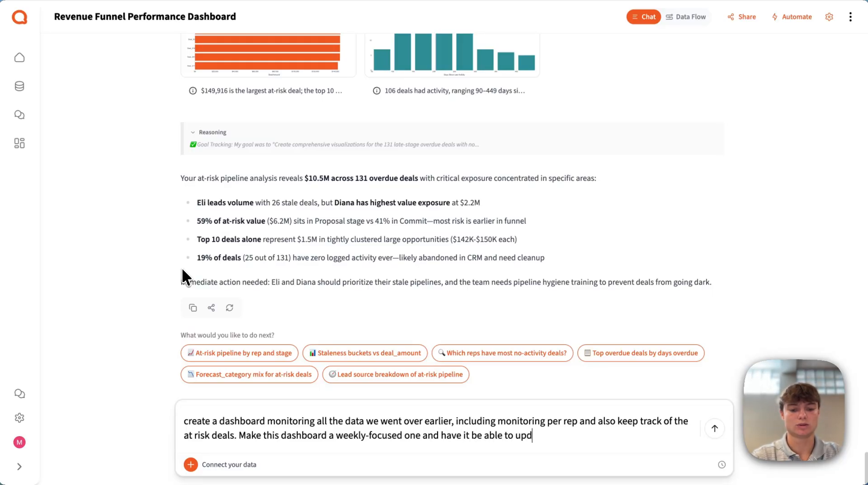
{"action": "key", "text": "Return"}
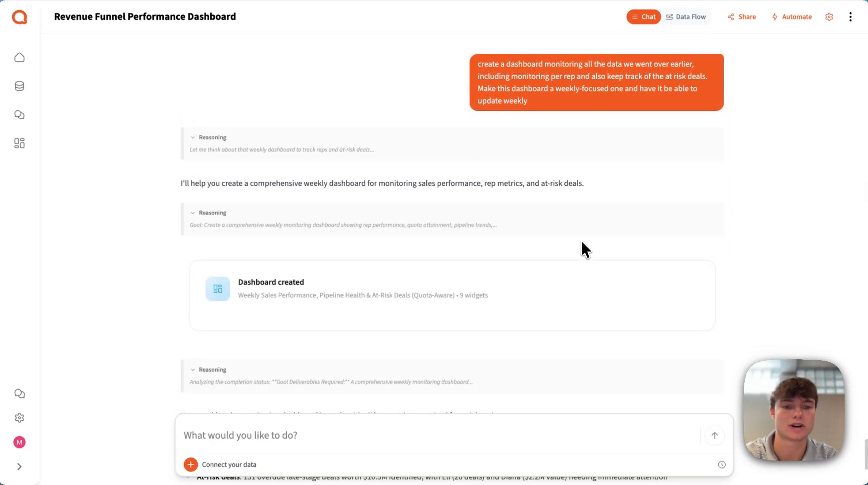
{"action": "scroll", "coordinate": [368, 300], "scroll_direction": "down", "scroll_amount": 5}
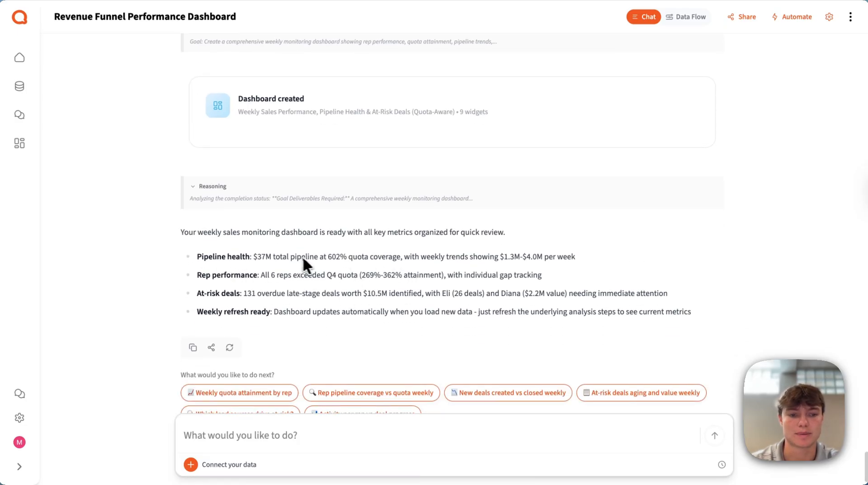
Open the newly created weekly sales dashboard and examine the enlarged Pipeline vs Quota and Weekly Pipeline charts with their summaries.
{"action": "scroll", "coordinate": [196, 208], "scroll_direction": "up", "scroll_amount": 2}
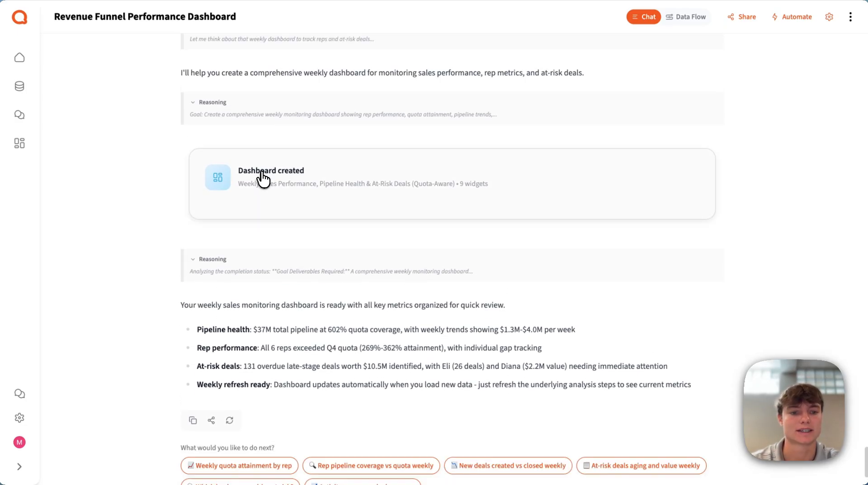
{"action": "left_click", "coordinate": [262, 179]}
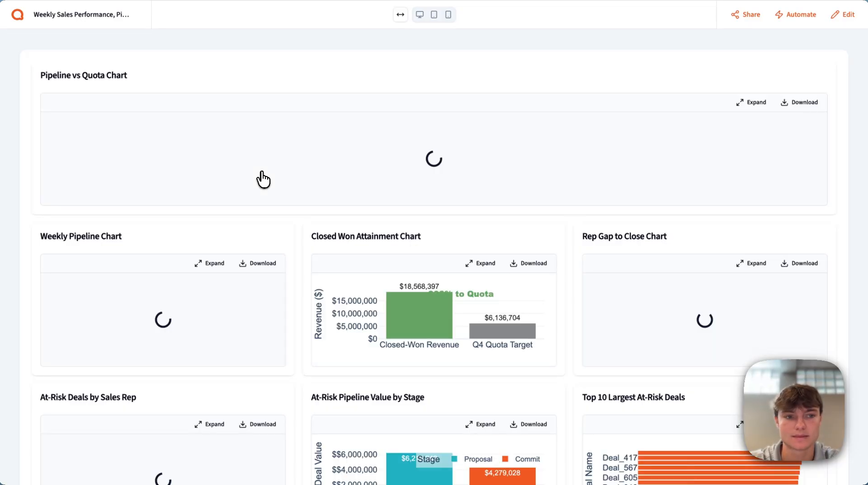
{"action": "left_click", "coordinate": [751, 102]}
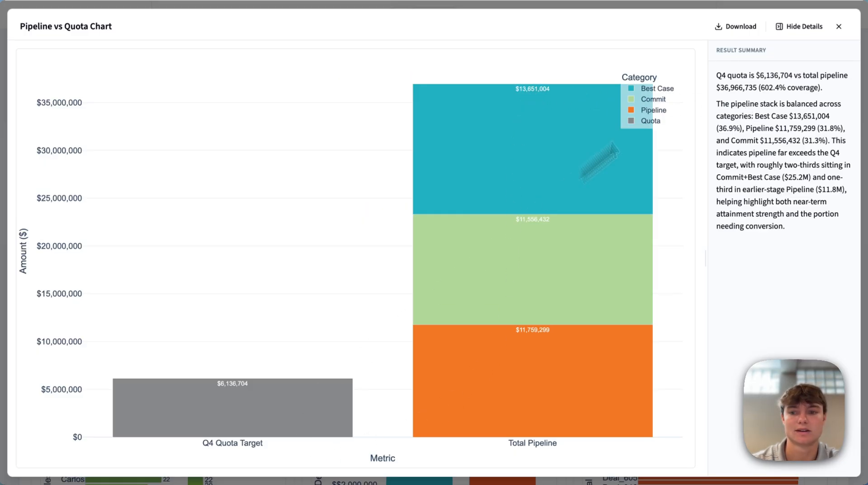
{"action": "left_click", "coordinate": [839, 26]}
{"action": "scroll", "coordinate": [334, 218], "scroll_direction": "down", "scroll_amount": 3}
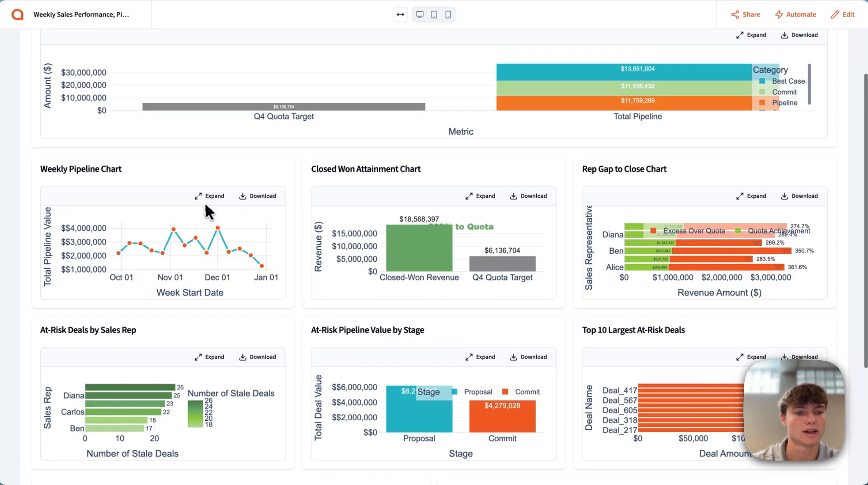
{"action": "left_click", "coordinate": [207, 199]}
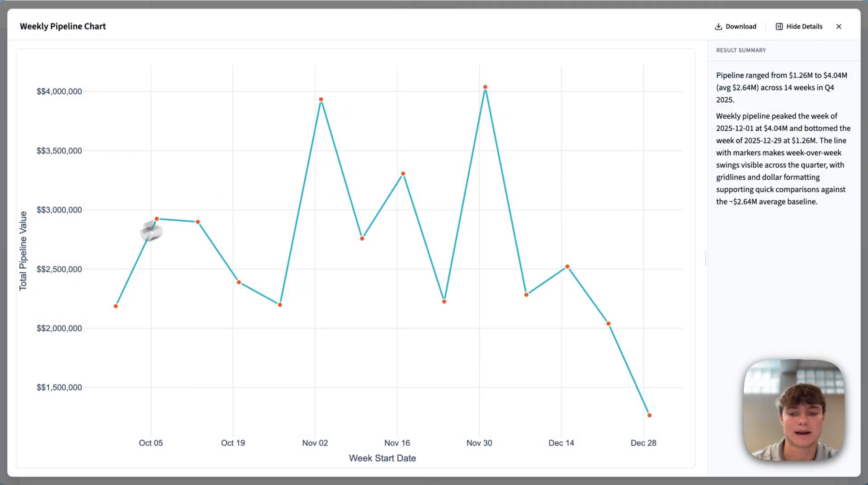
{"action": "left_click", "coordinate": [839, 26]}
Examine the enlarged Rep Gap to Close chart, plus the at-risk deal, last-activity and quarterly attainment charts further down the dashboard.
{"action": "scroll", "coordinate": [537, 317], "scroll_direction": "down", "scroll_amount": 2}
{"action": "scroll", "coordinate": [534, 312], "scroll_direction": "down", "scroll_amount": 1}
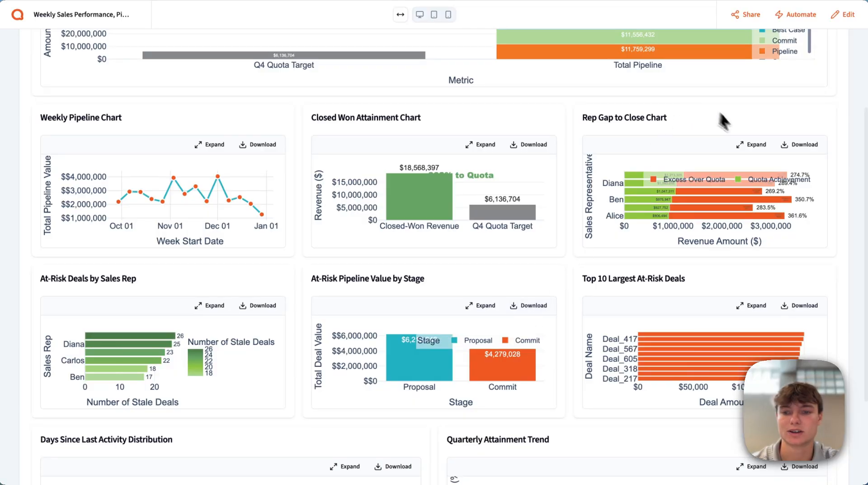
{"action": "left_click", "coordinate": [747, 144]}
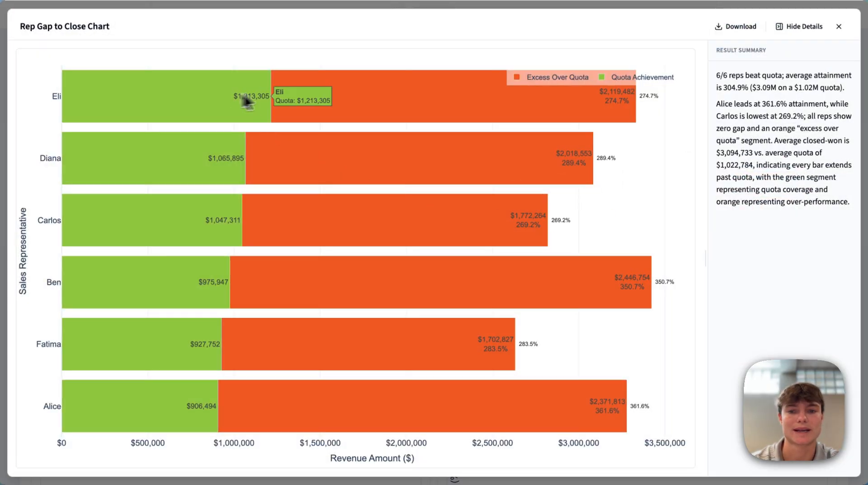
{"action": "left_click", "coordinate": [839, 26]}
{"action": "scroll", "coordinate": [673, 228], "scroll_direction": "down", "scroll_amount": 5}
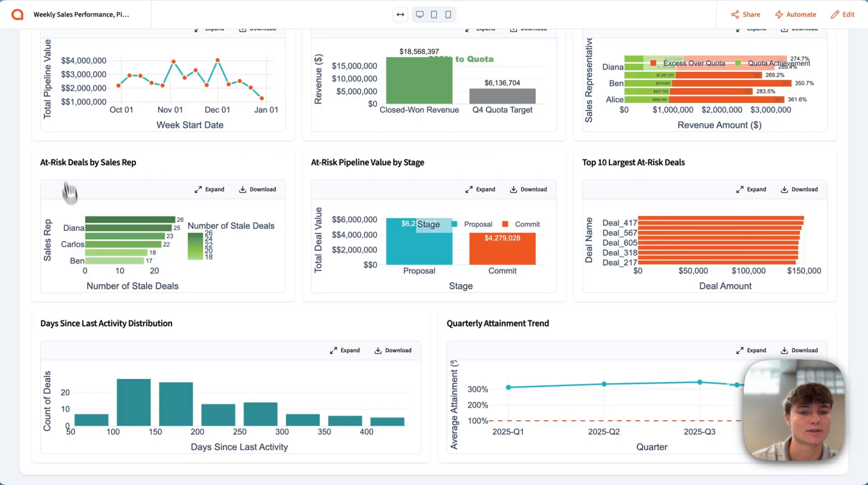
{"action": "scroll", "coordinate": [300, 287], "scroll_direction": "down", "scroll_amount": 1}
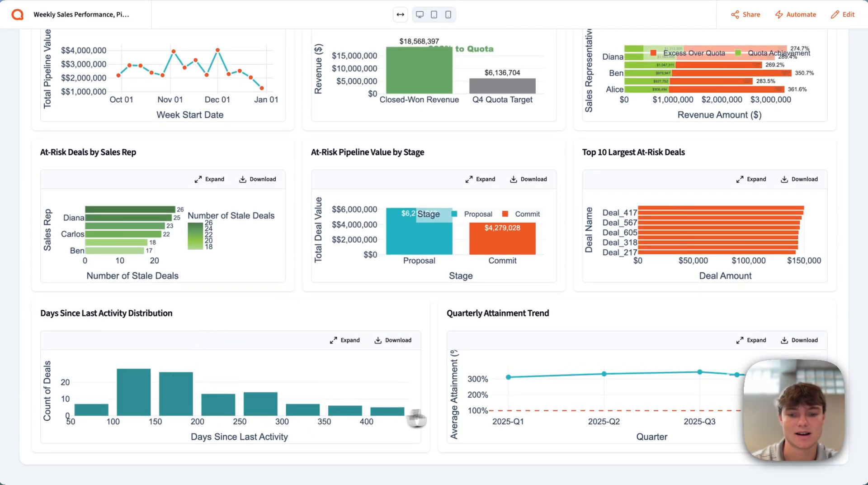
Examine the enlarged Closed Won Attainment chart and its result summary.
{"action": "scroll", "coordinate": [344, 249], "scroll_direction": "up", "scroll_amount": 10}
{"action": "scroll", "coordinate": [325, 248], "scroll_direction": "down", "scroll_amount": 1}
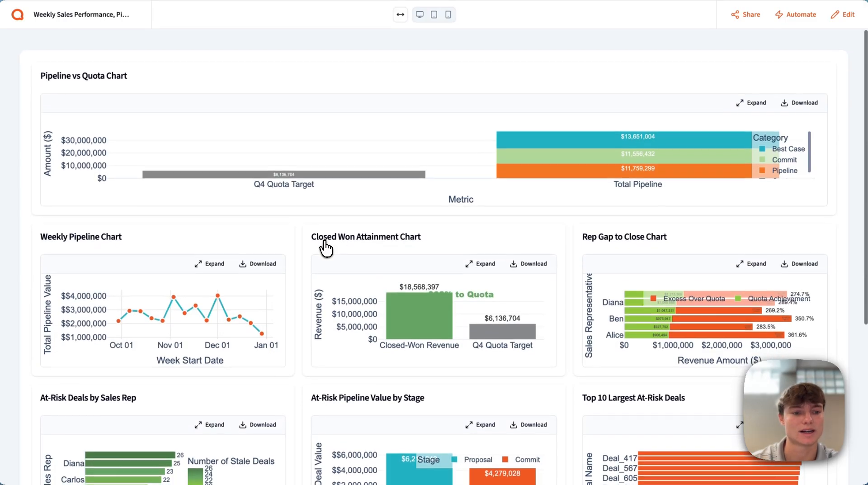
{"action": "left_click", "coordinate": [478, 266]}
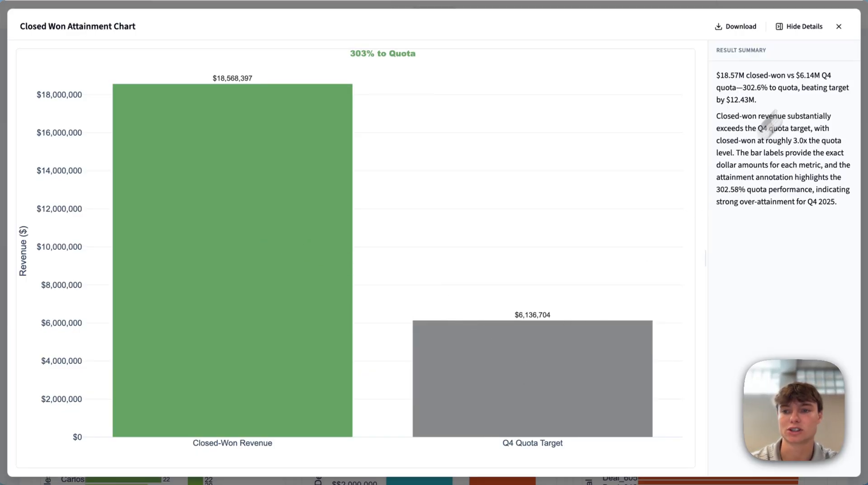
{"action": "left_click", "coordinate": [839, 27]}
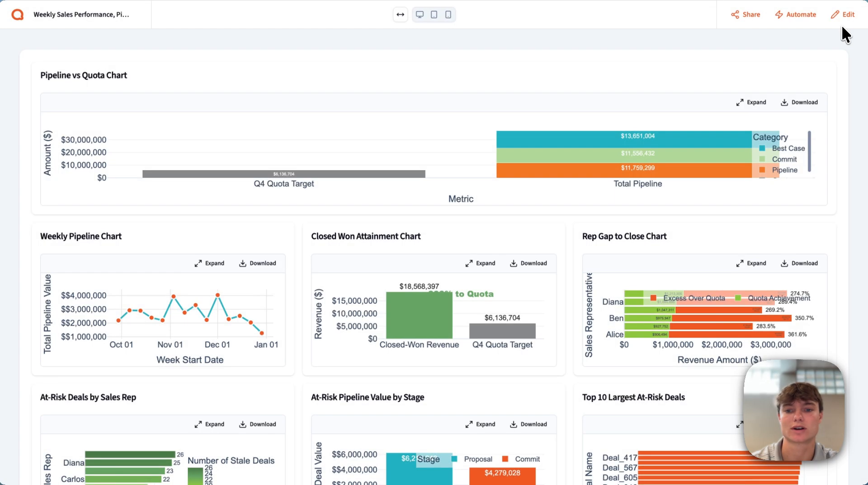
Schedule an automatic dashboard refresh that repeats weekly and close the automation settings.
{"action": "left_click", "coordinate": [787, 16]}
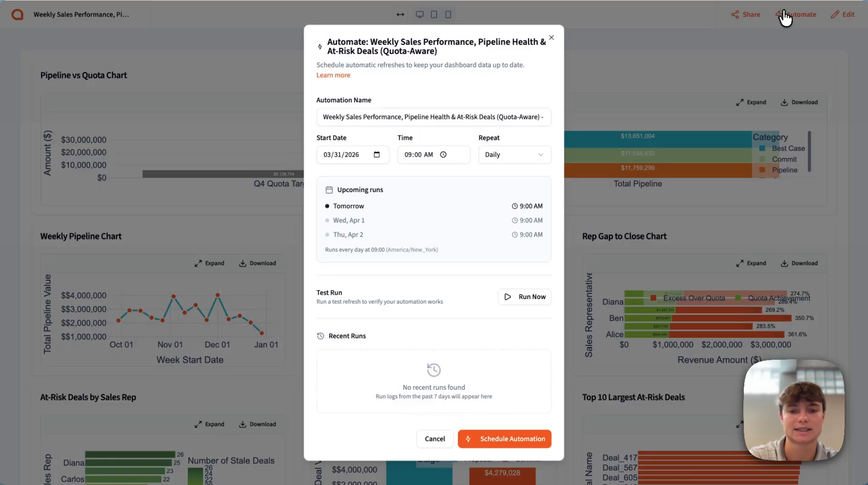
{"action": "left_click", "coordinate": [518, 156]}
{"action": "left_click", "coordinate": [516, 195]}
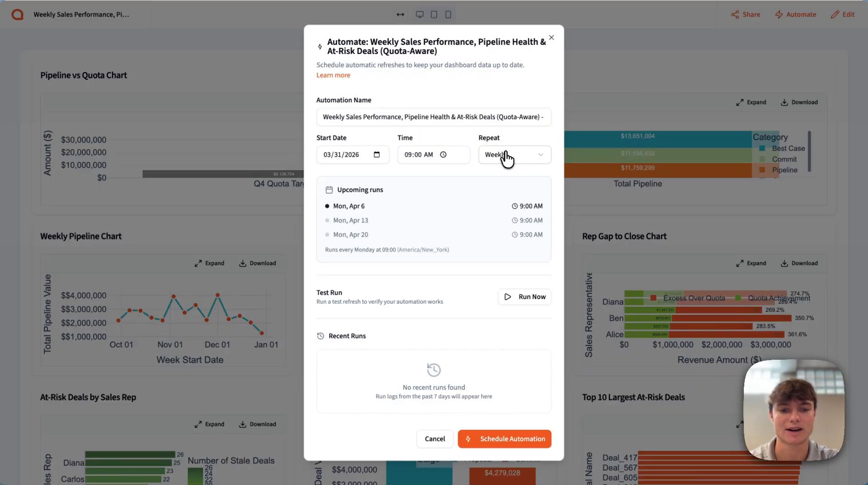
{"action": "left_click", "coordinate": [497, 439]}
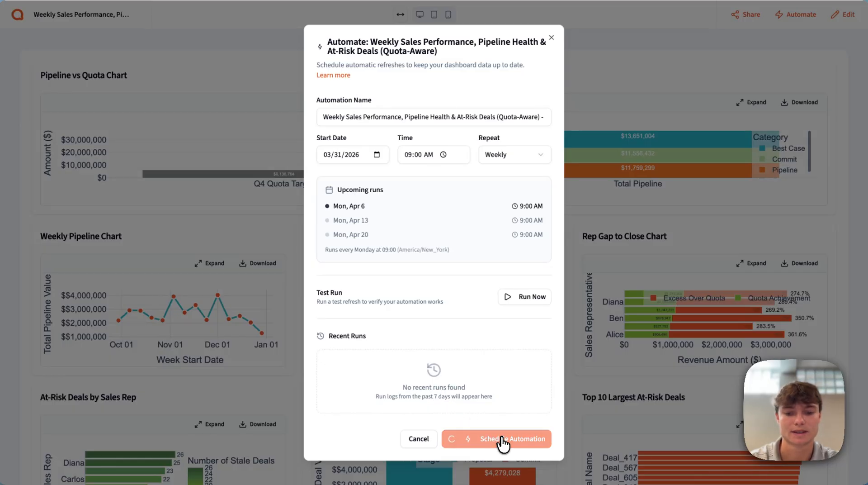
{"action": "left_click", "coordinate": [549, 37]}
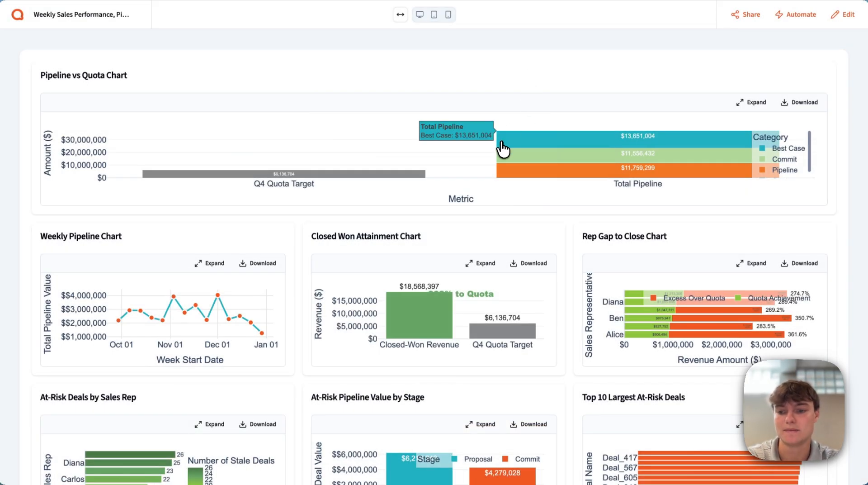
Return to the Revenue Funnel Performance Dashboard project and submit the prompt "create a querri wrapped summarizing the dashboard".
{"action": "left_click", "coordinate": [23, 17]}
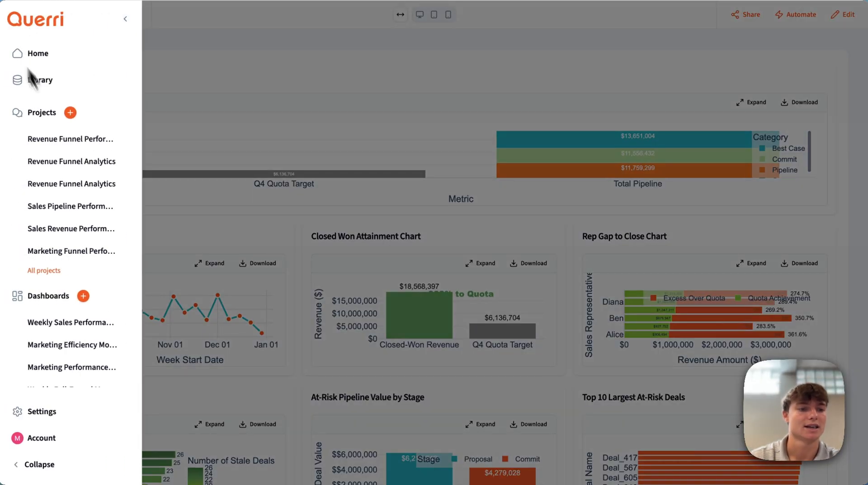
{"action": "left_click", "coordinate": [93, 145]}
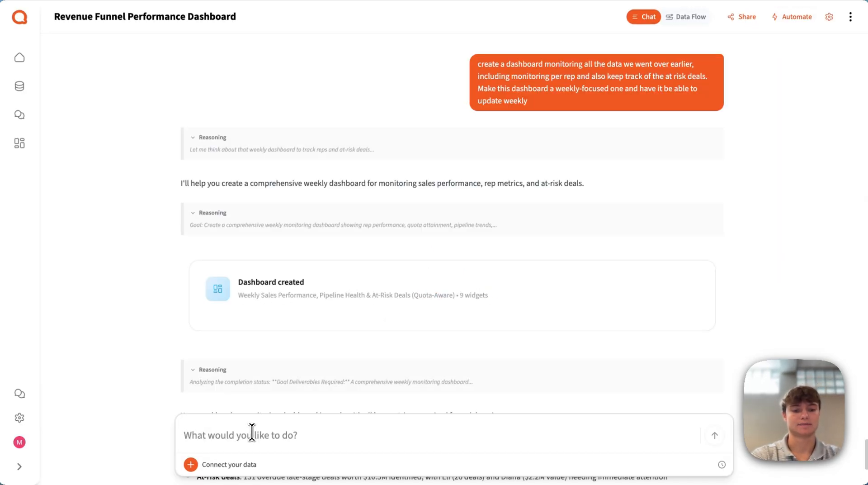
{"action": "type", "text": "create a querri wrapped summarizing the dashboard"}
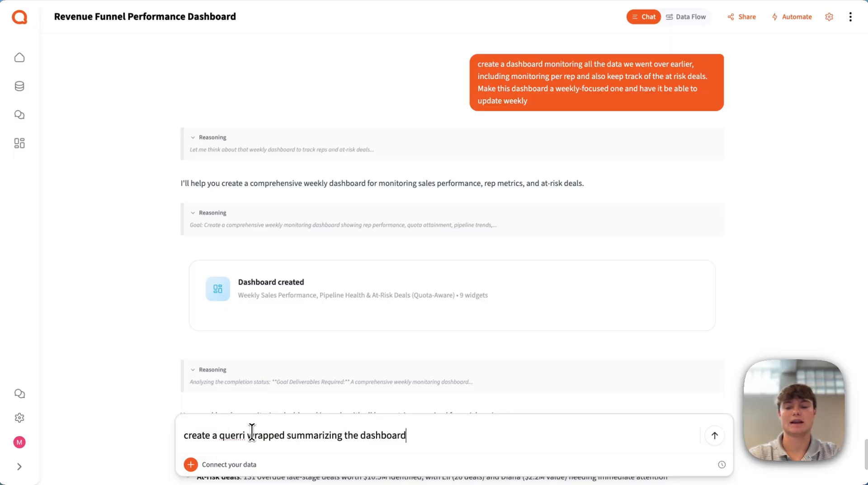
{"action": "key", "text": "Return"}
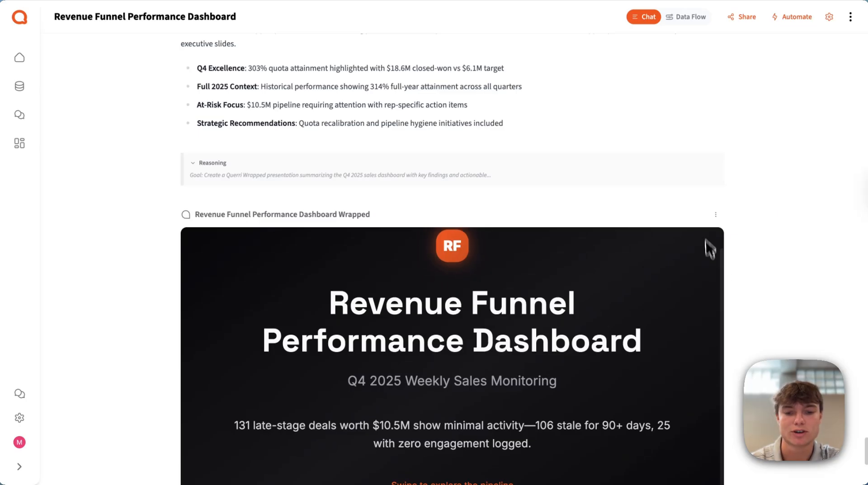
Review the title slide and the Q4 2025 Quota Attainment slide of the generated Wrapped presentation in the chat.
{"action": "scroll", "coordinate": [709, 244], "scroll_direction": "down", "scroll_amount": 3}
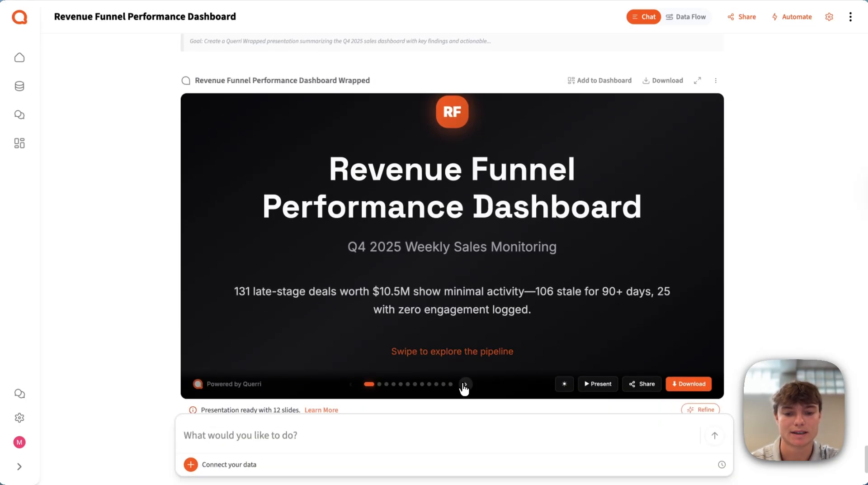
{"action": "left_click", "coordinate": [466, 384]}
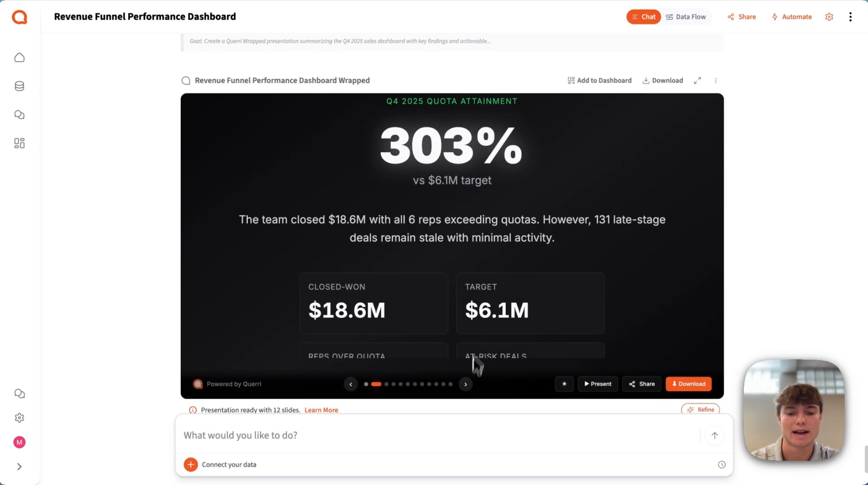
{"action": "scroll", "coordinate": [484, 320], "scroll_direction": "down", "scroll_amount": 2}
{"action": "scroll", "coordinate": [494, 333], "scroll_direction": "up", "scroll_amount": 3}
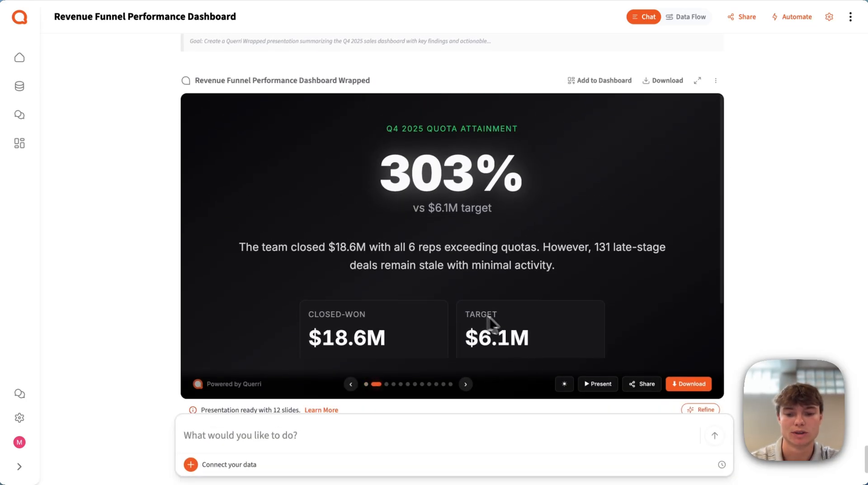
Present the Wrapped slides full screen, page through to Rep Performance Rankings, and exit the presentation.
{"action": "left_click", "coordinate": [601, 390]}
{"action": "left_click", "coordinate": [457, 467]}
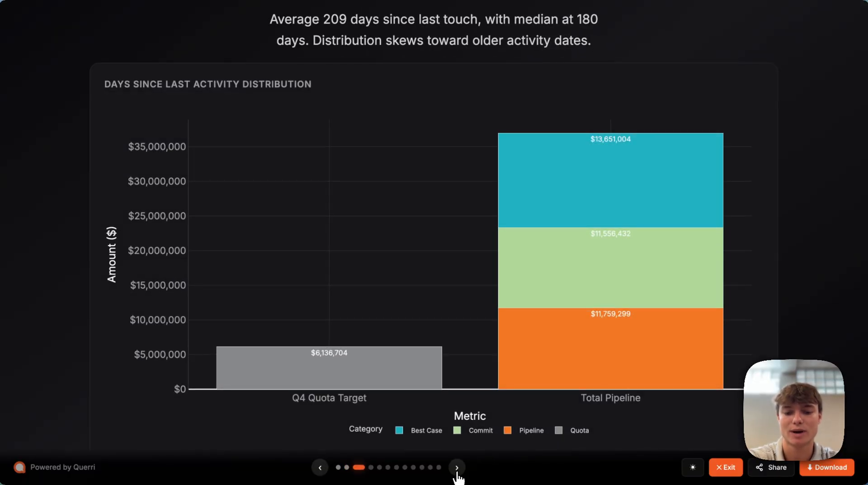
{"action": "left_click", "coordinate": [456, 468]}
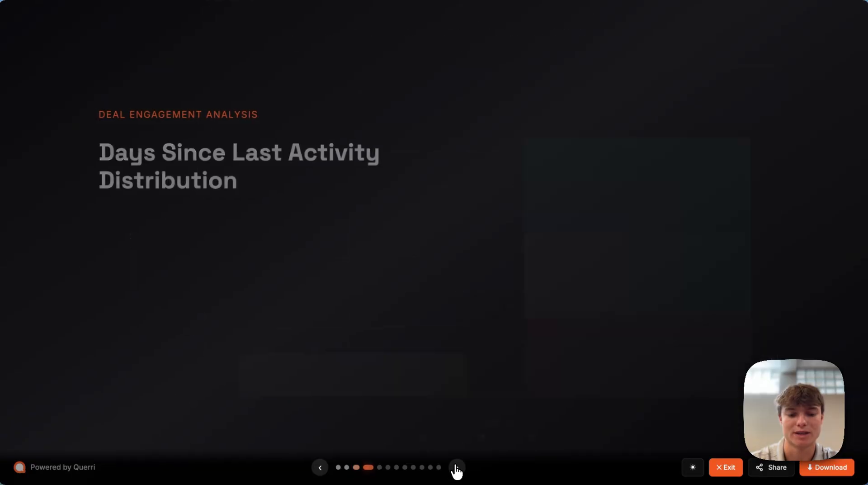
{"action": "left_click", "coordinate": [457, 468]}
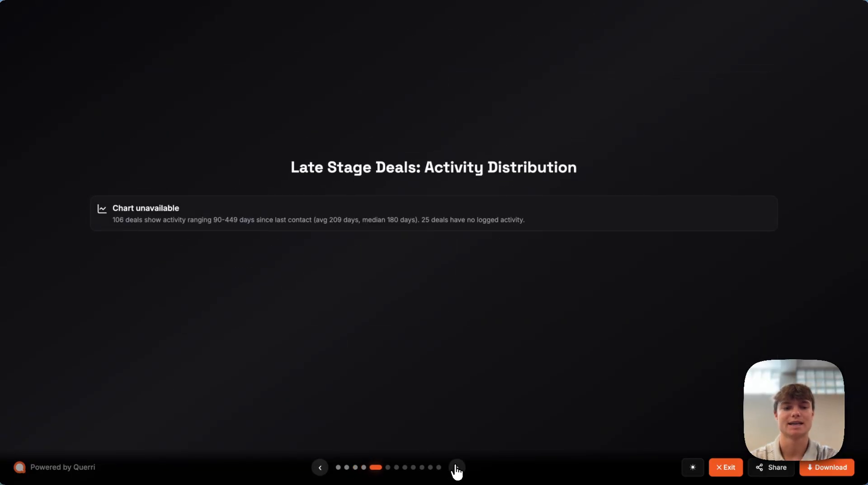
{"action": "left_click", "coordinate": [457, 467]}
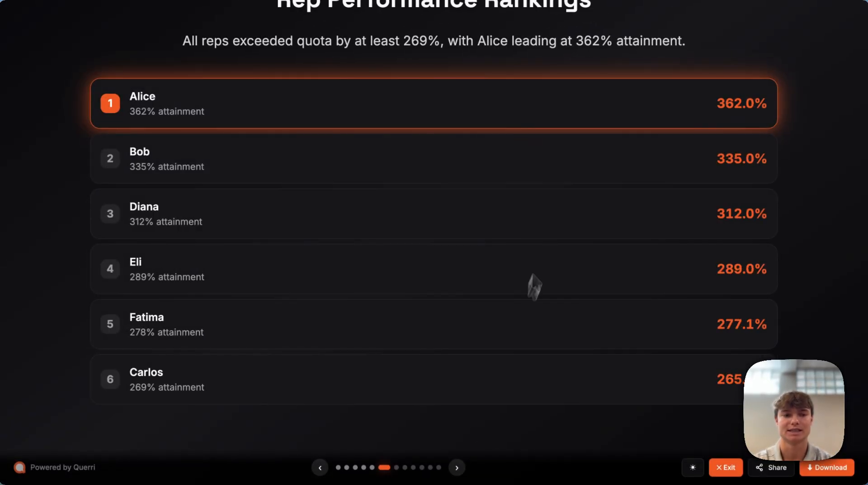
{"action": "left_click", "coordinate": [727, 468]}
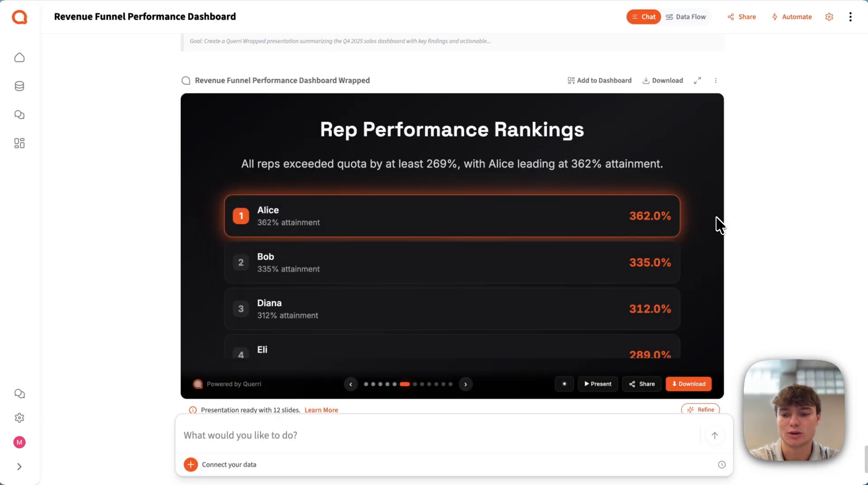